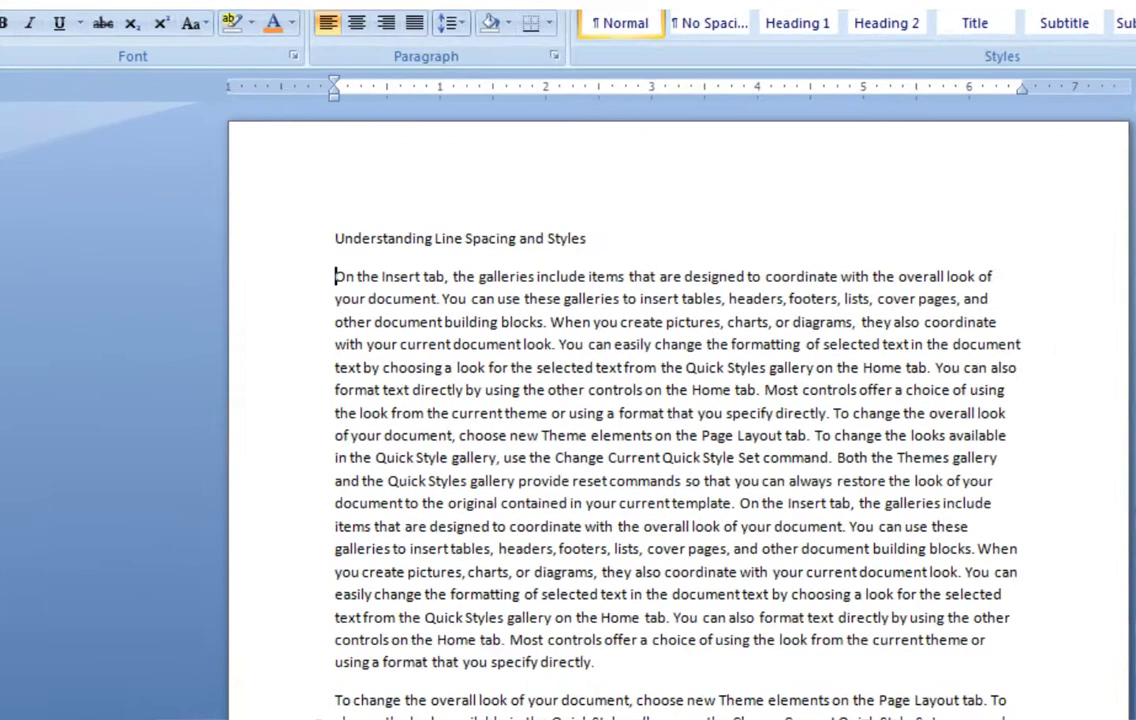
Add 'Random Text' as its own paragraph, then merge it back into the body paragraph.
type("Random Te")
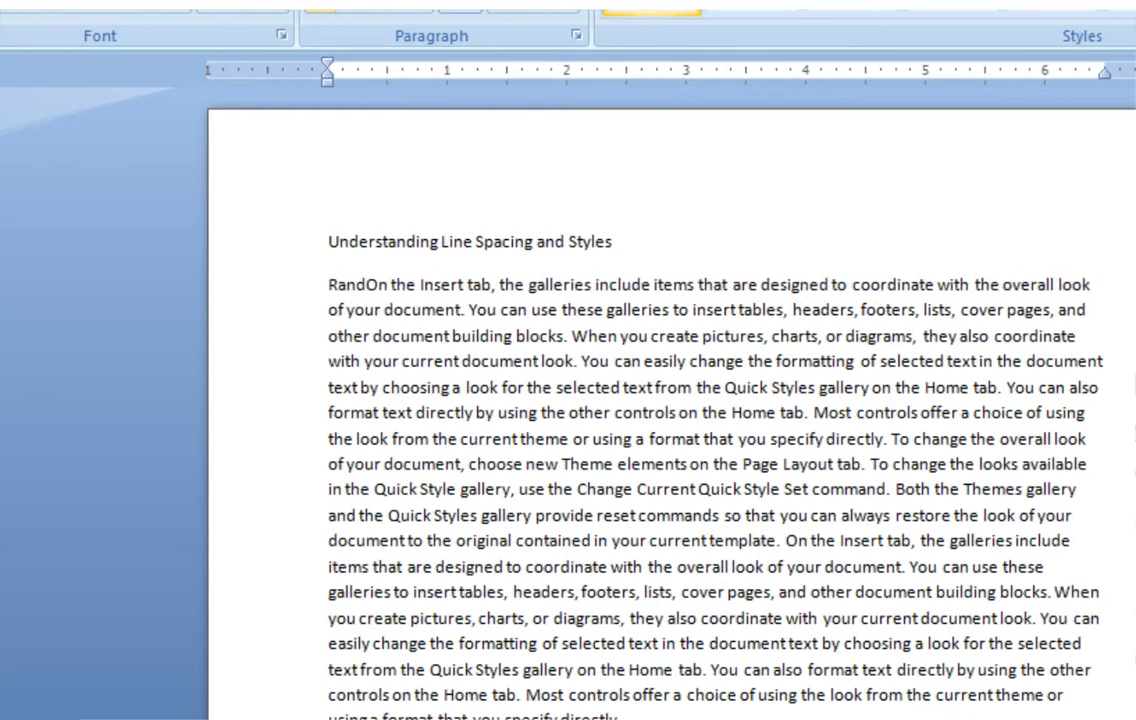
type("xt")
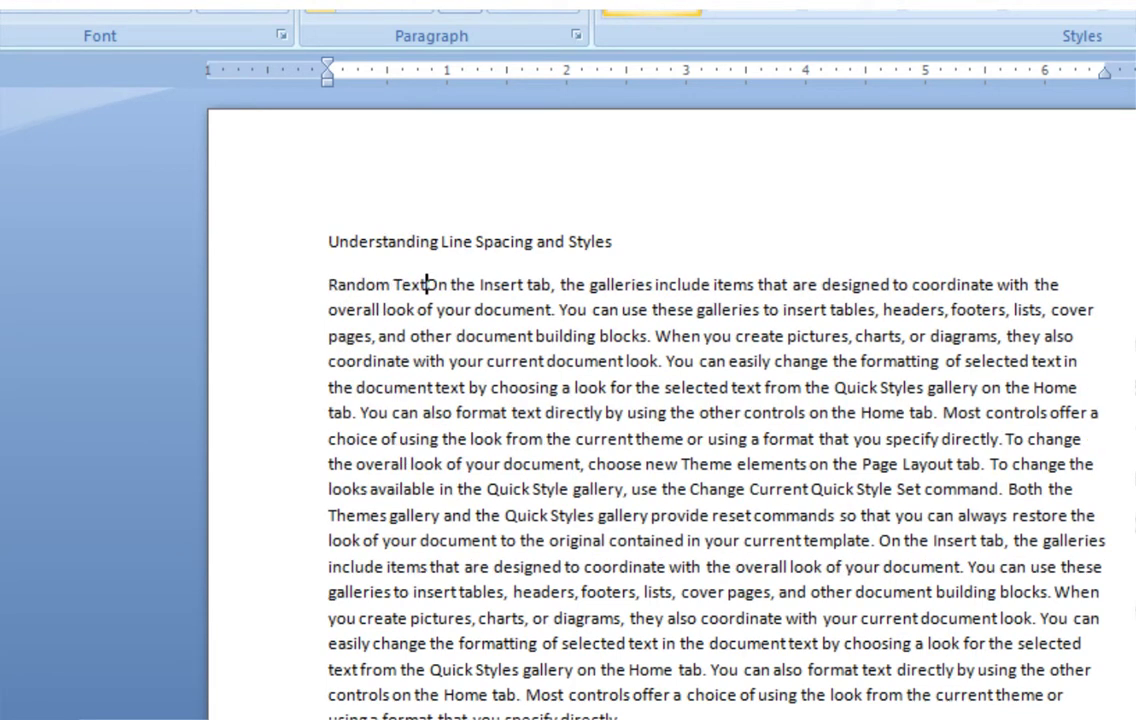
key("Return")
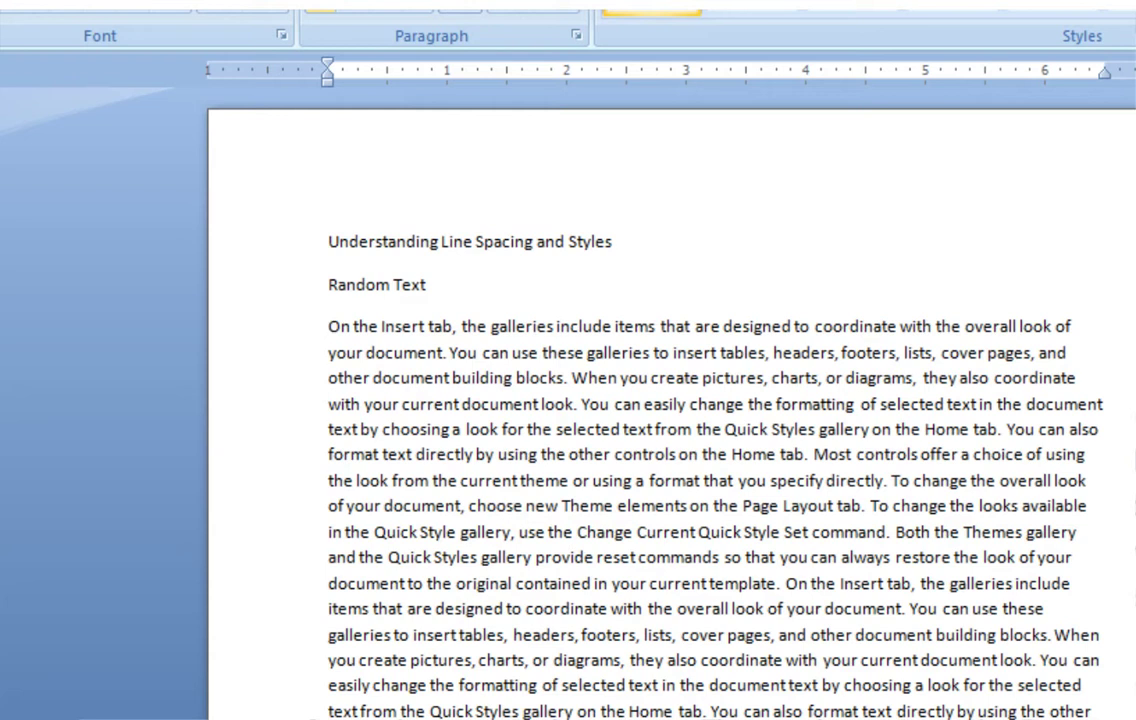
key("BackSpace")
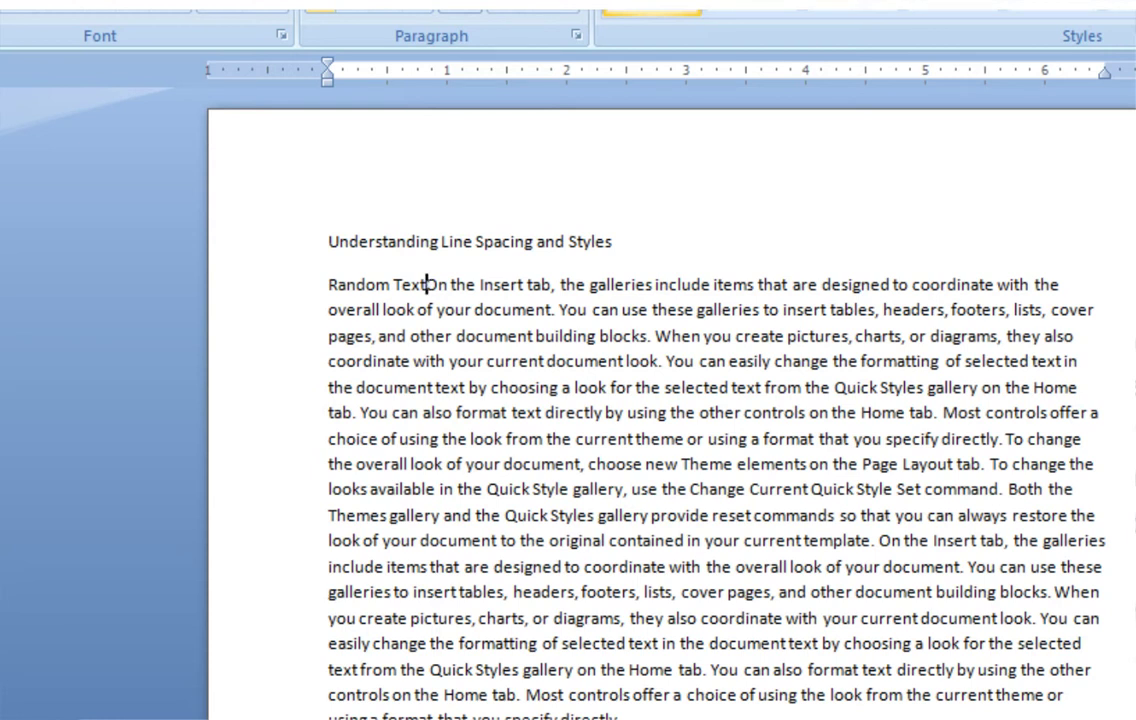
Break the body text onto a new line, rejoin it, then split 'Random Text' off again.
key("Return")
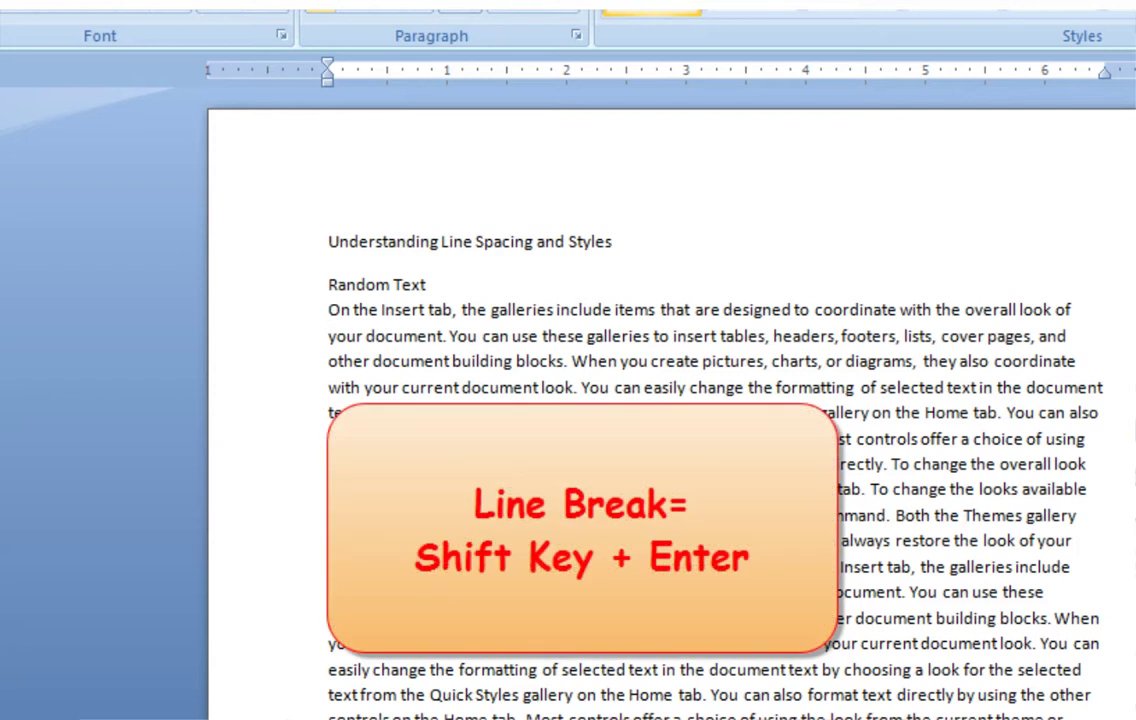
key("BackSpace")
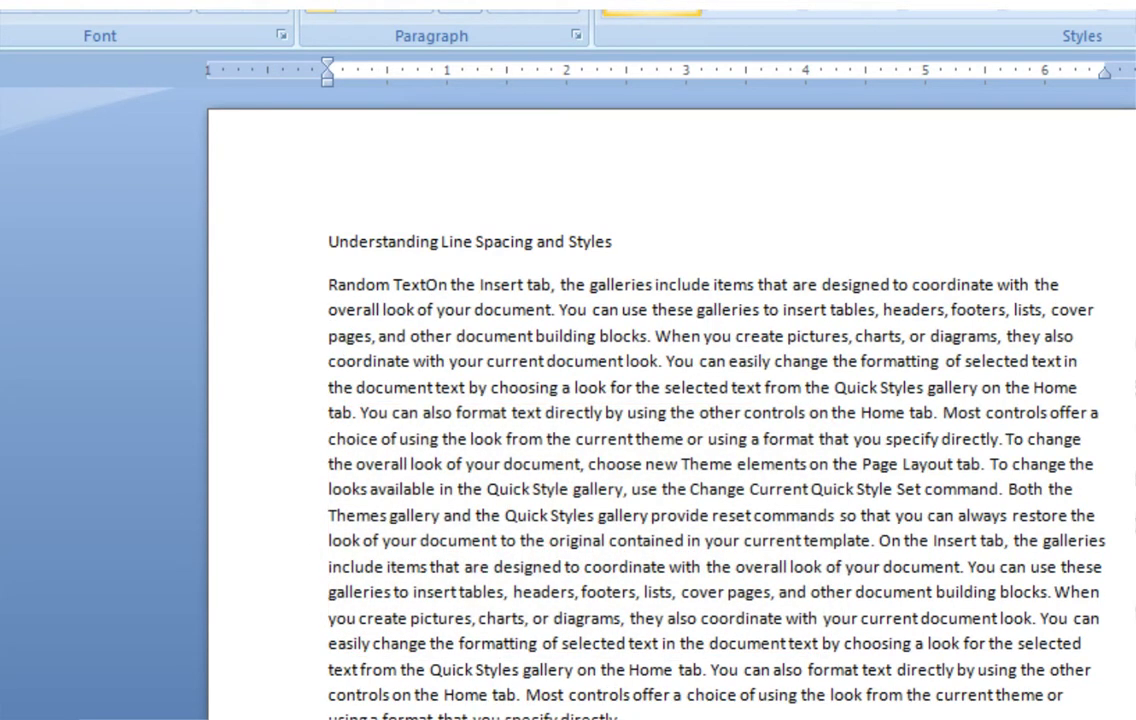
key("Return")
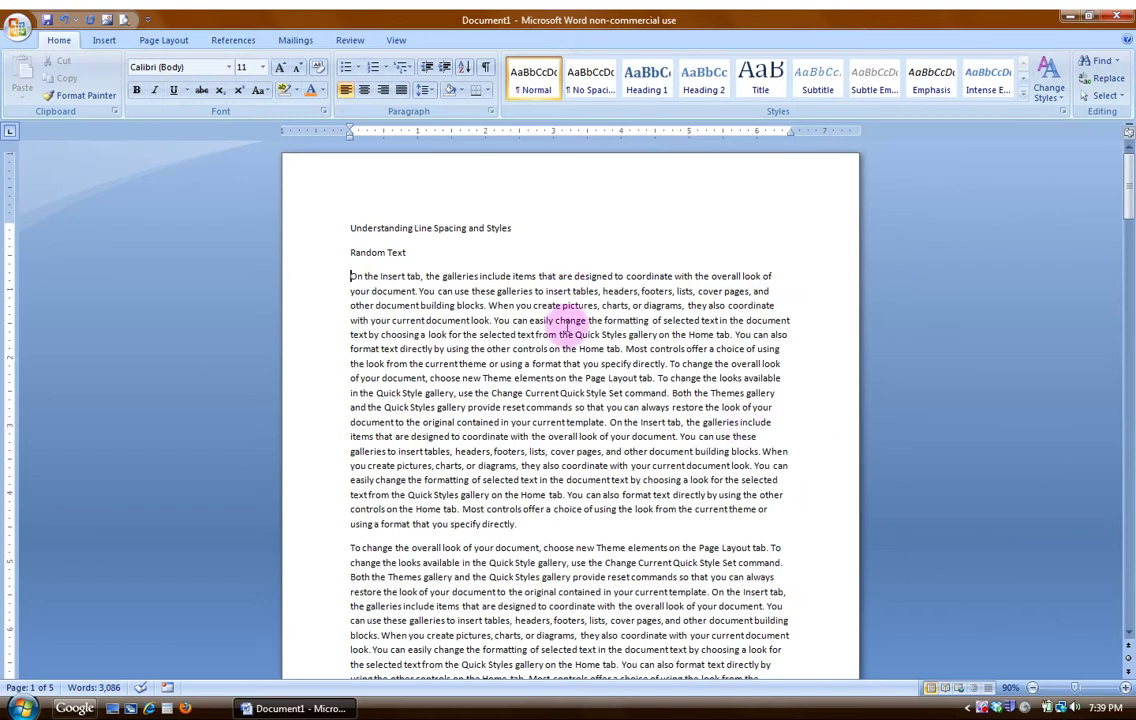
Review the line spacing choices, leaving spacing at 1.15, then select lines of the first body paragraph.
scroll(505, 440, "down", 1)
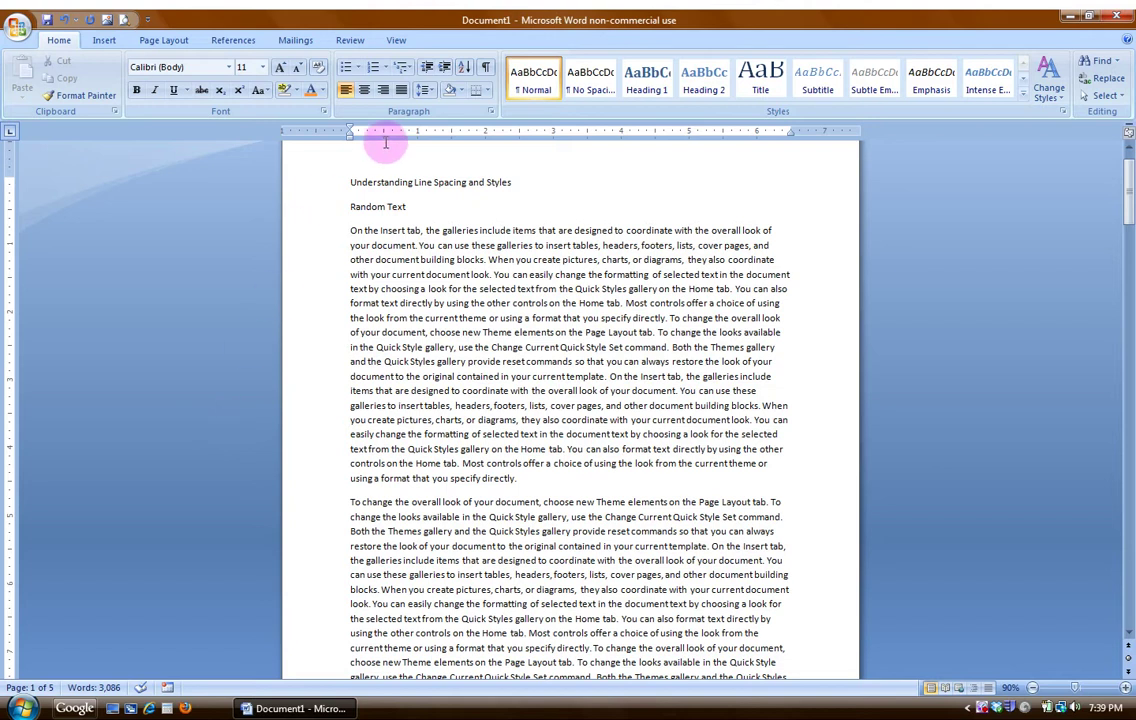
left_click(428, 91)
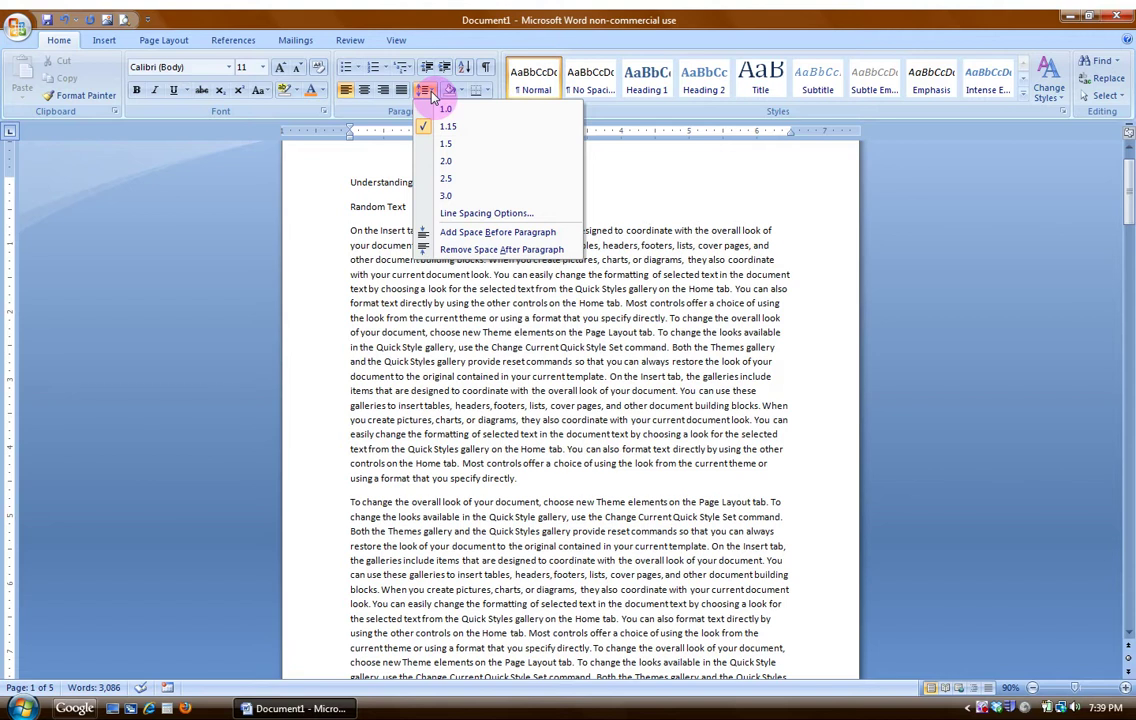
left_click(299, 254)
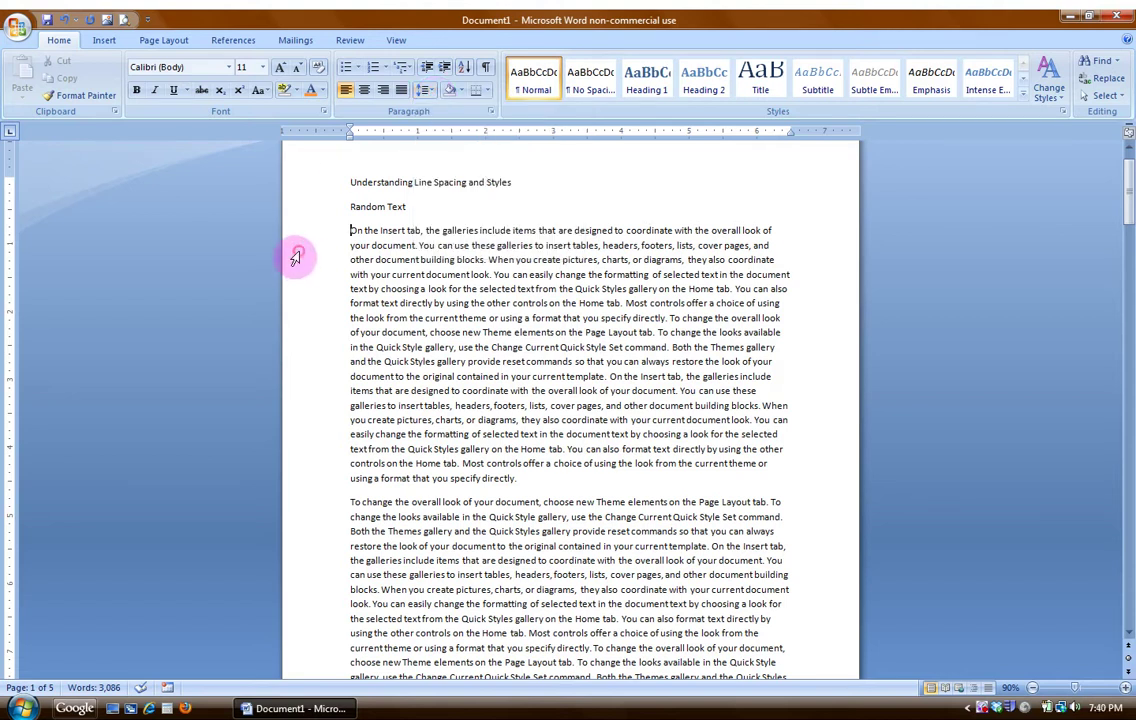
left_click(296, 250)
left_click(219, 280)
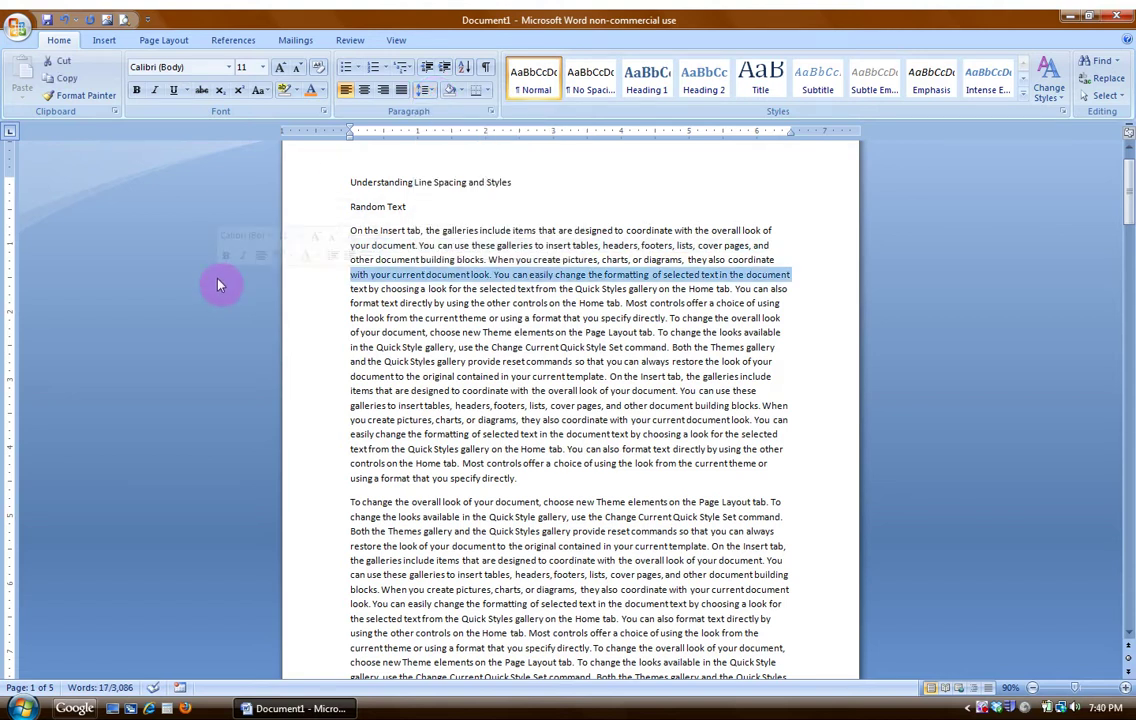
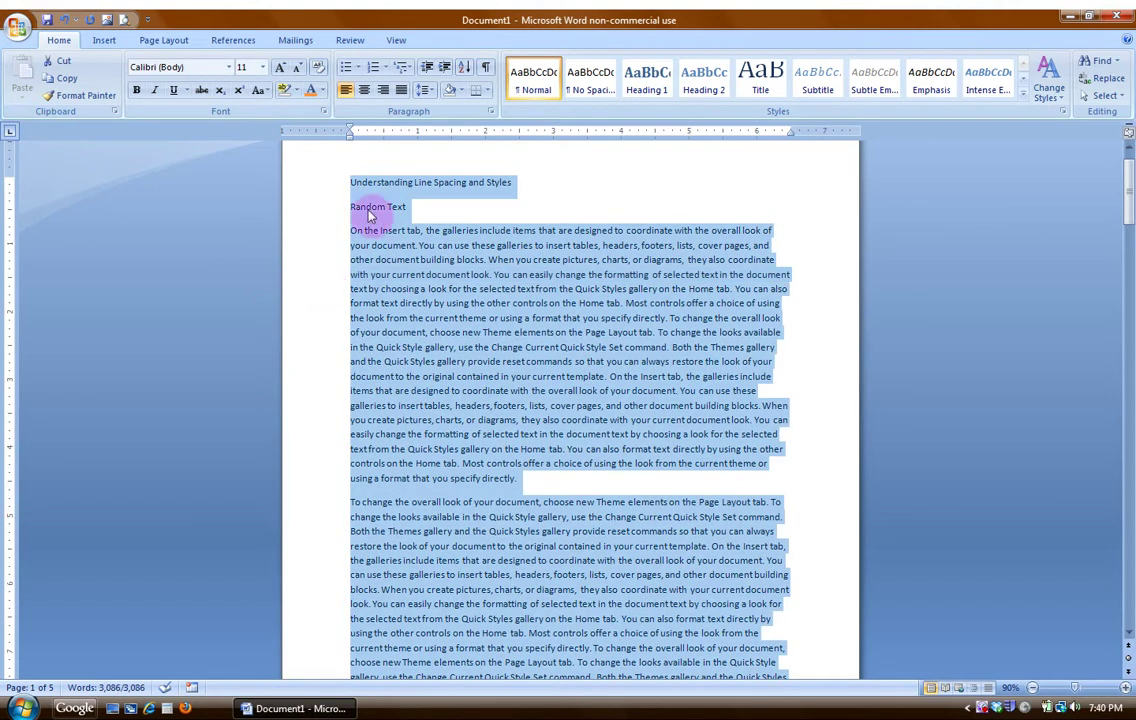
Try single and then 1.5 line spacing on the selected text.
left_click(429, 90)
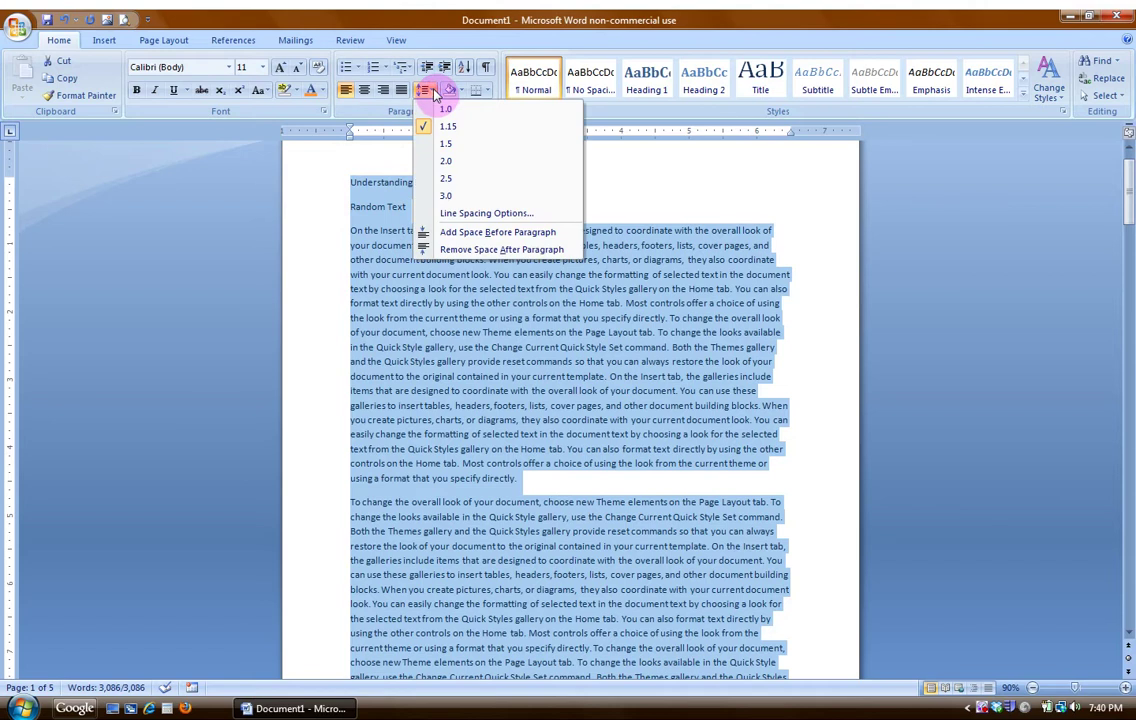
left_click(443, 110)
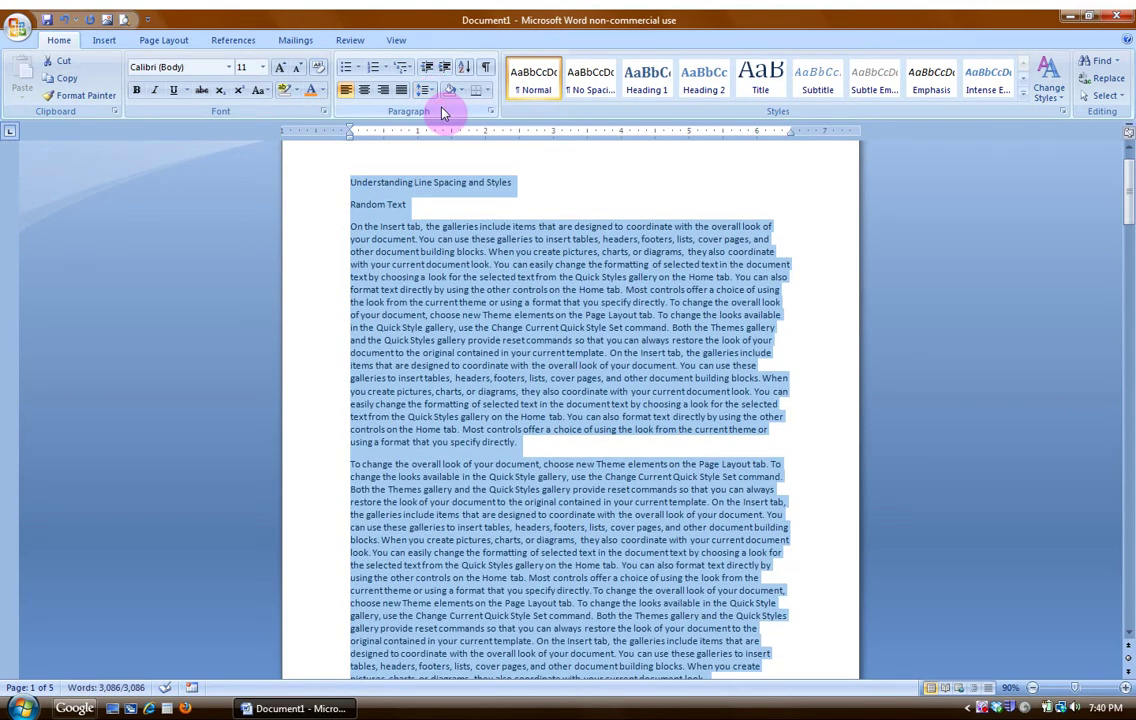
left_click(431, 92)
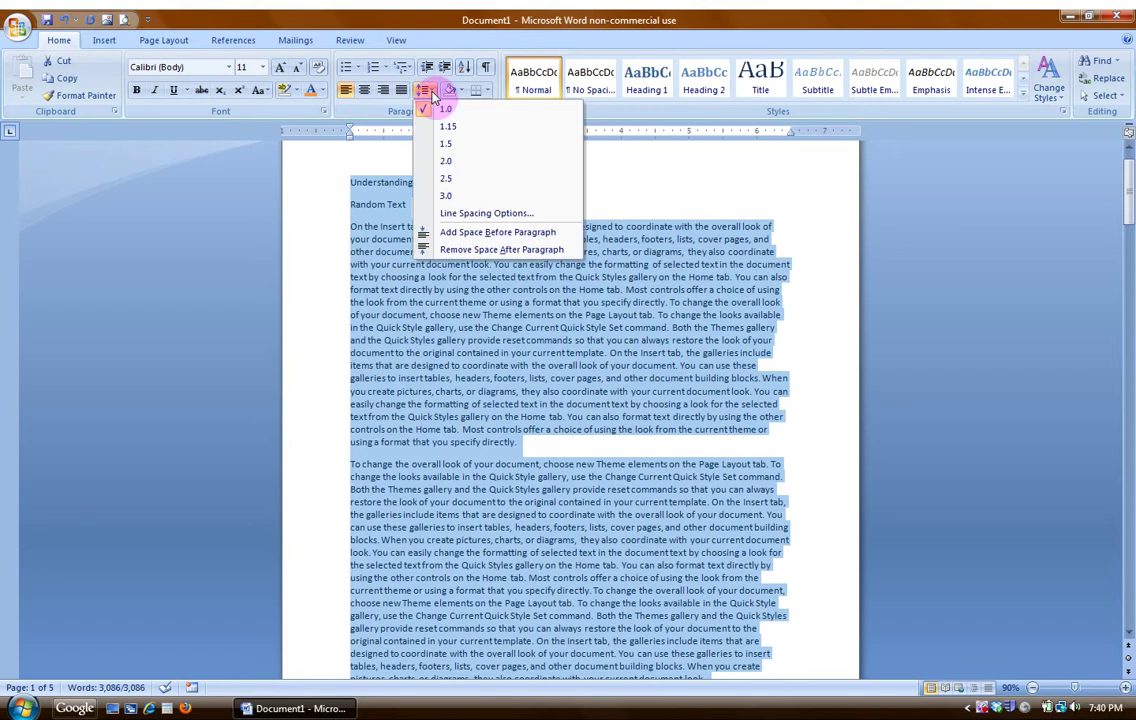
left_click(444, 145)
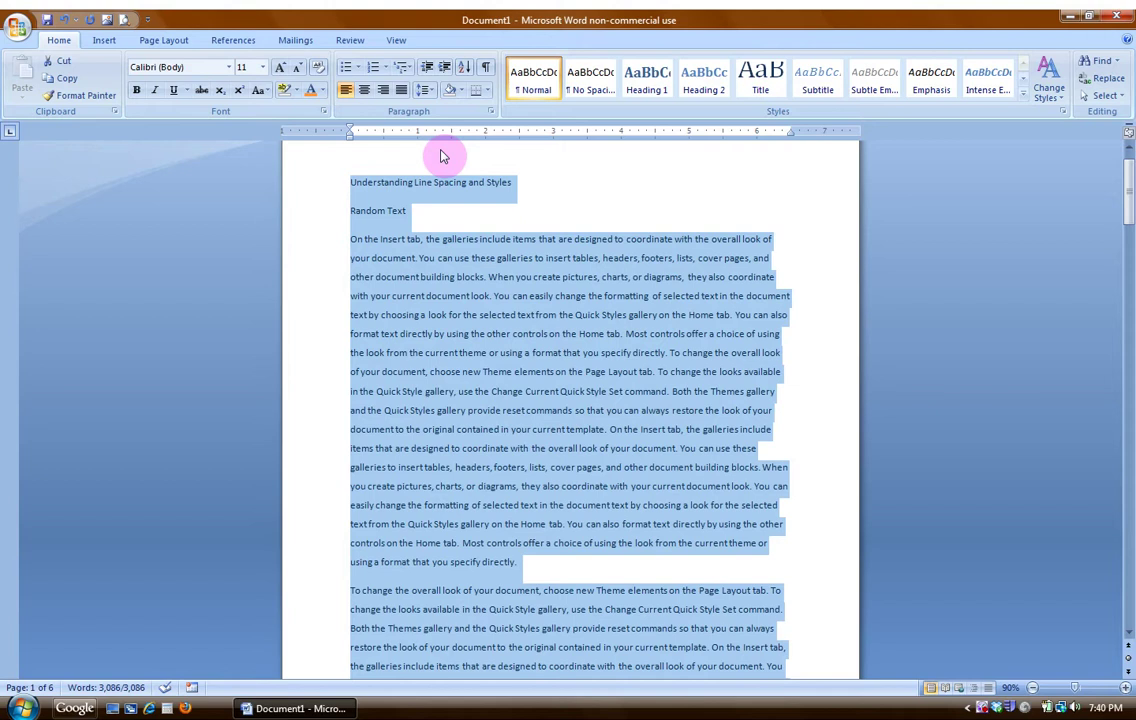
Return the text to 1.15 line spacing and clear the selection.
left_click(428, 91)
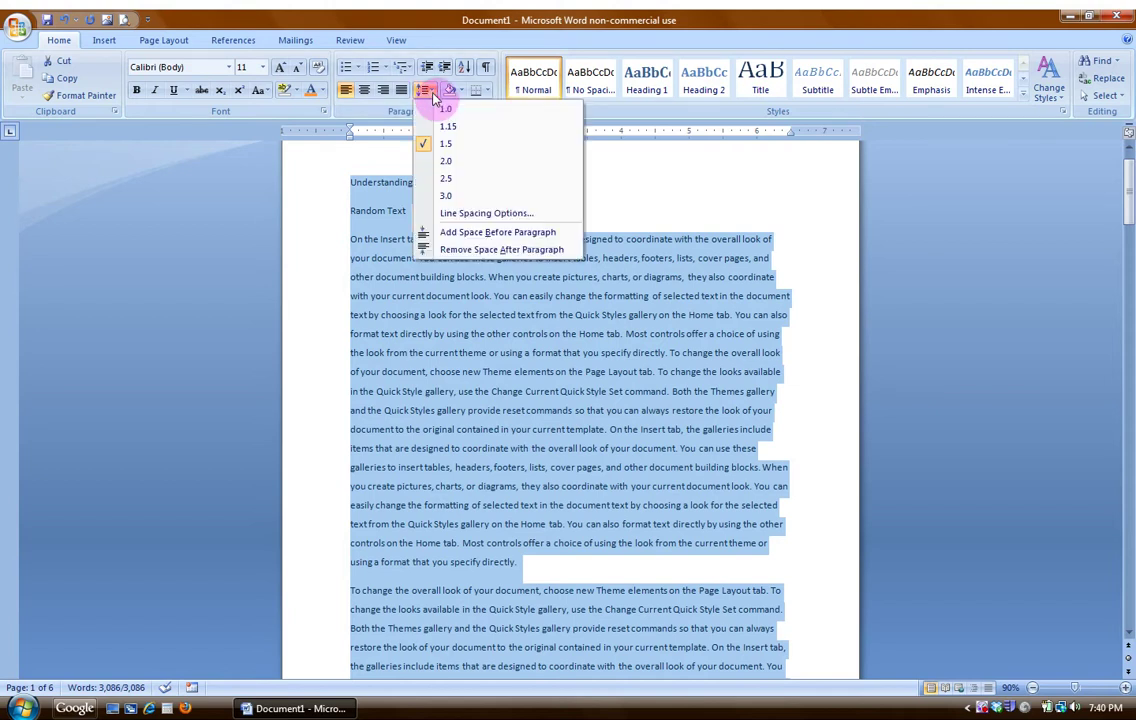
left_click(443, 127)
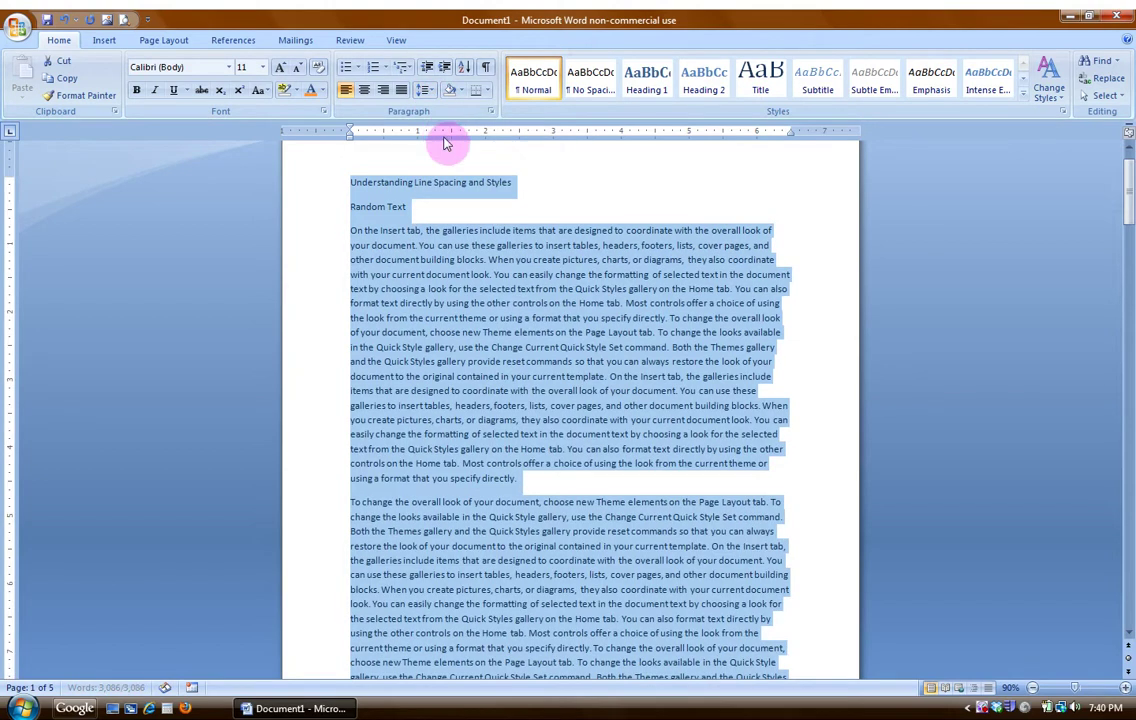
left_click(562, 213)
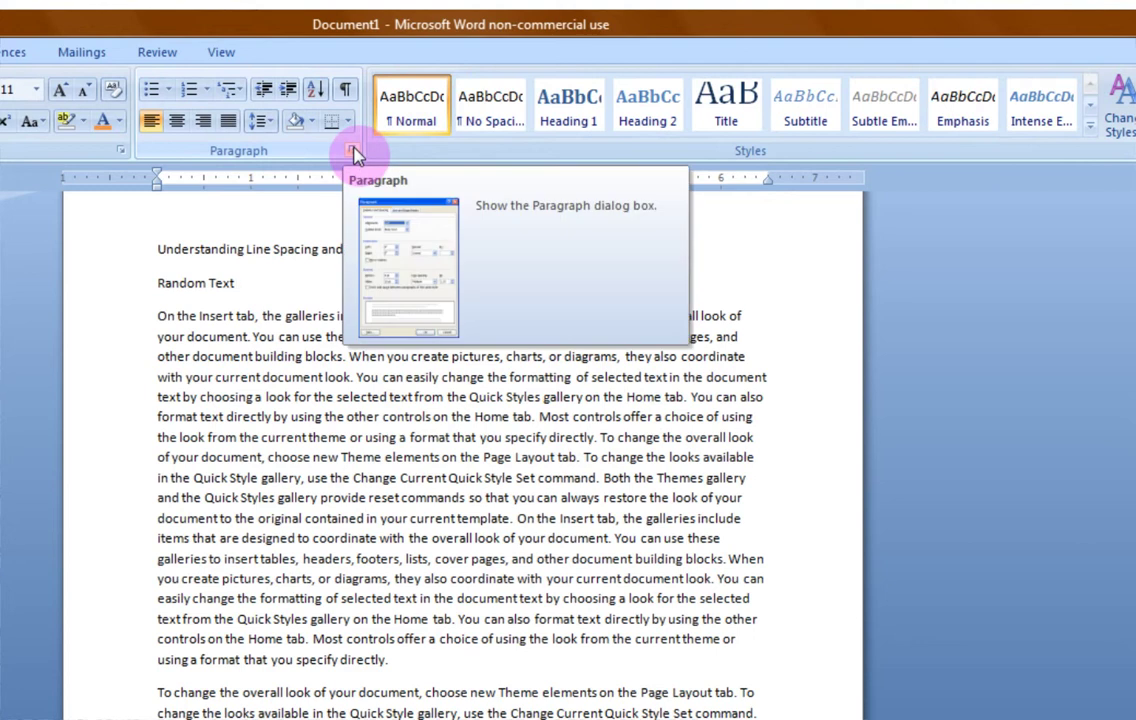
left_click(352, 150)
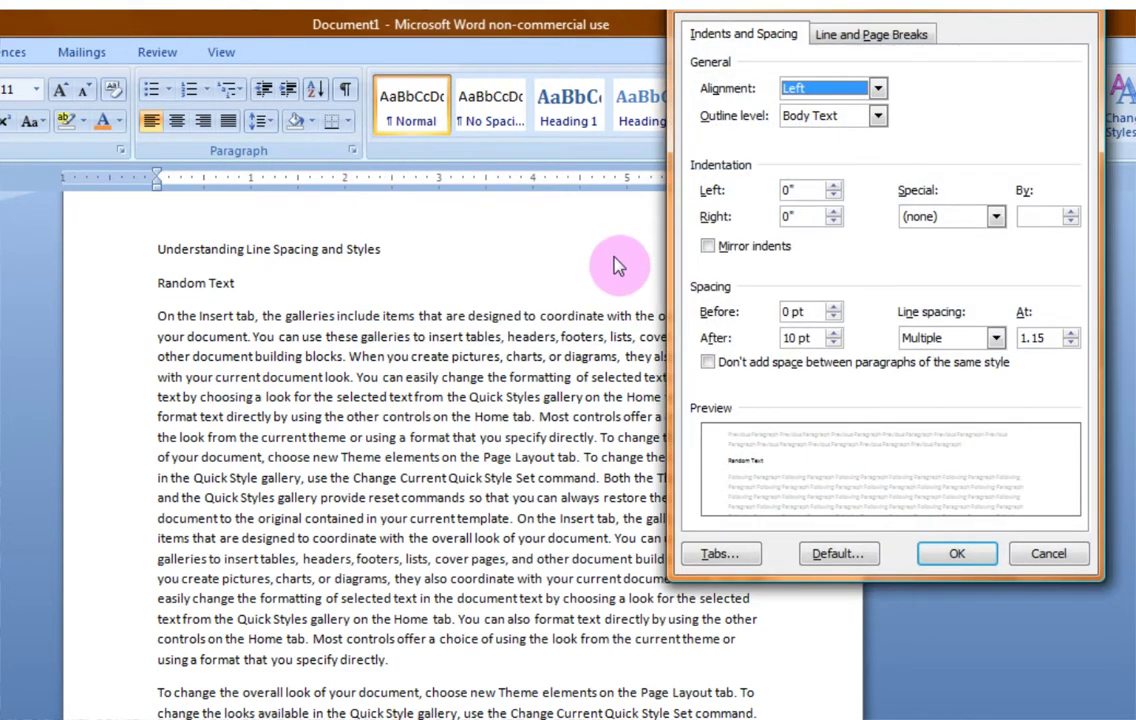
left_click_drag(1085, 20, 994, 65)
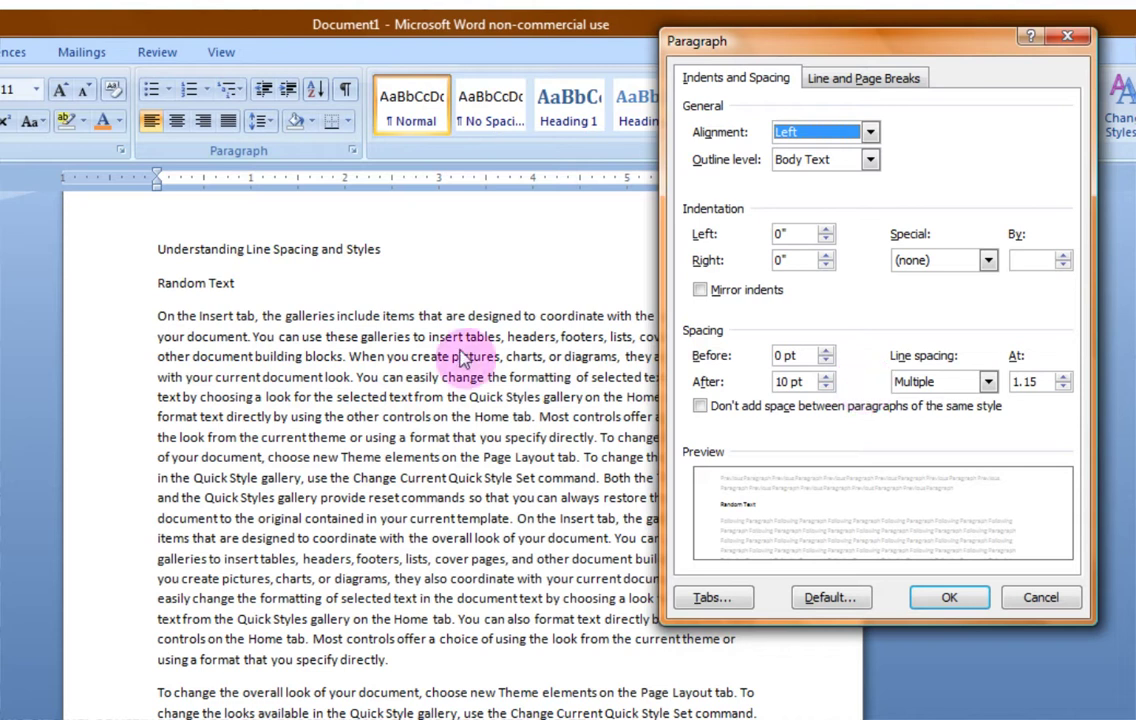
left_click(1040, 598)
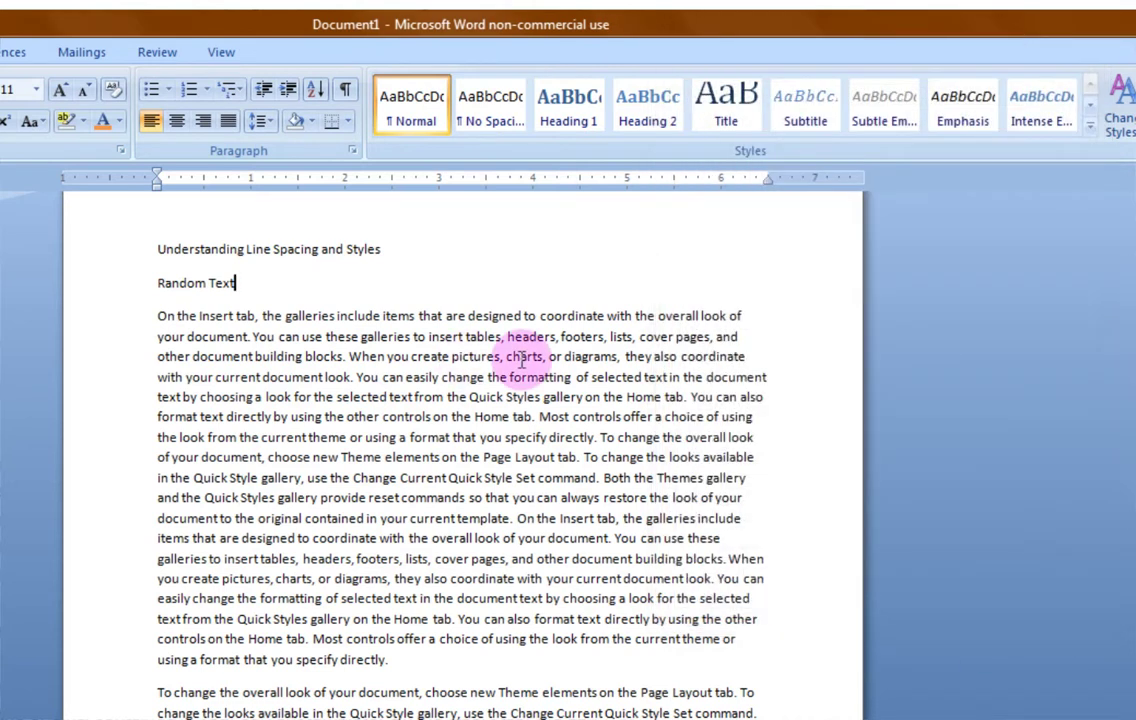
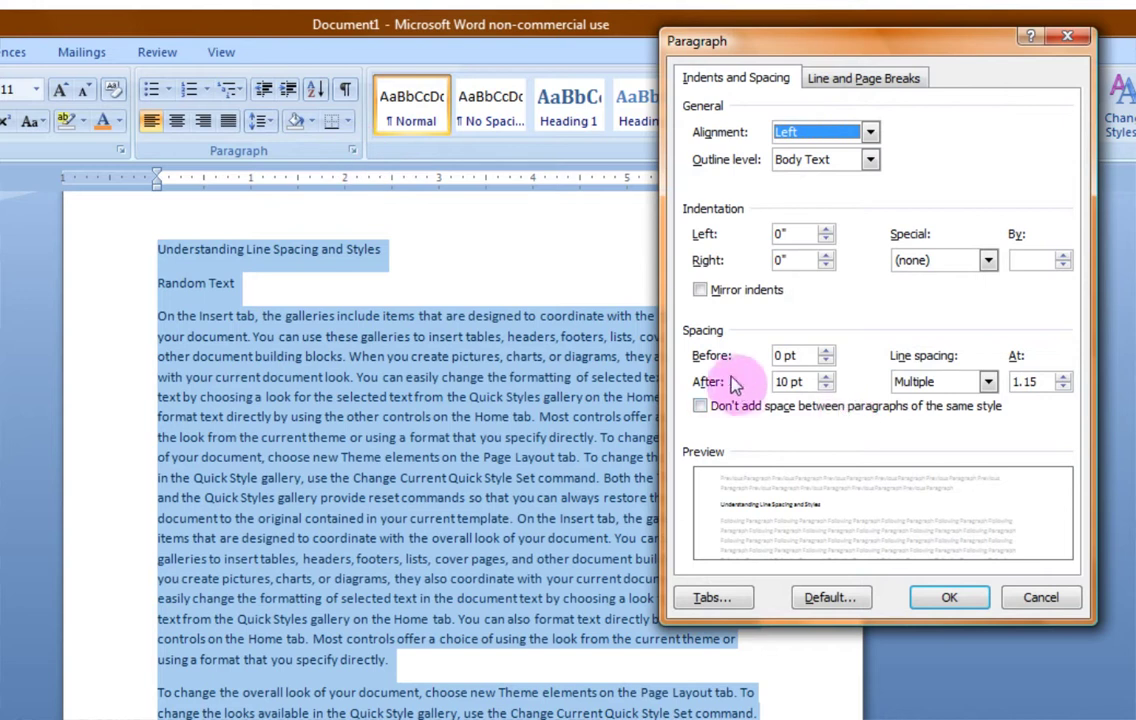
Experiment with Spacing After values, raising it to 30 pt to compare the preview.
left_click(826, 388)
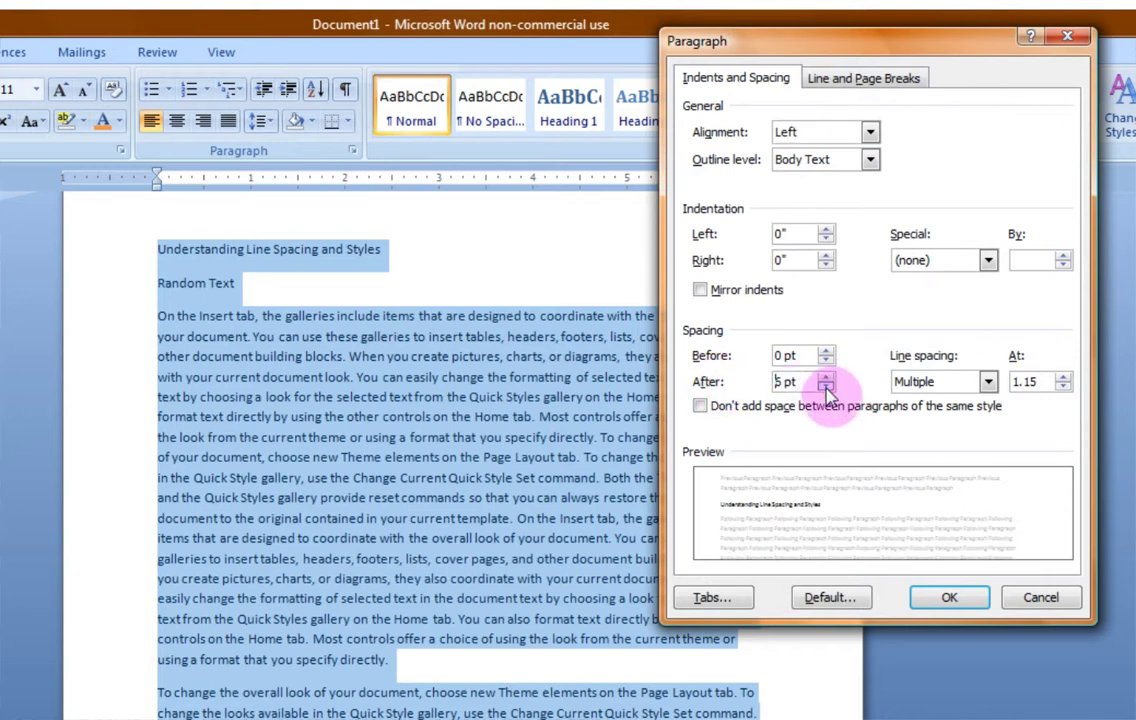
left_click(826, 388)
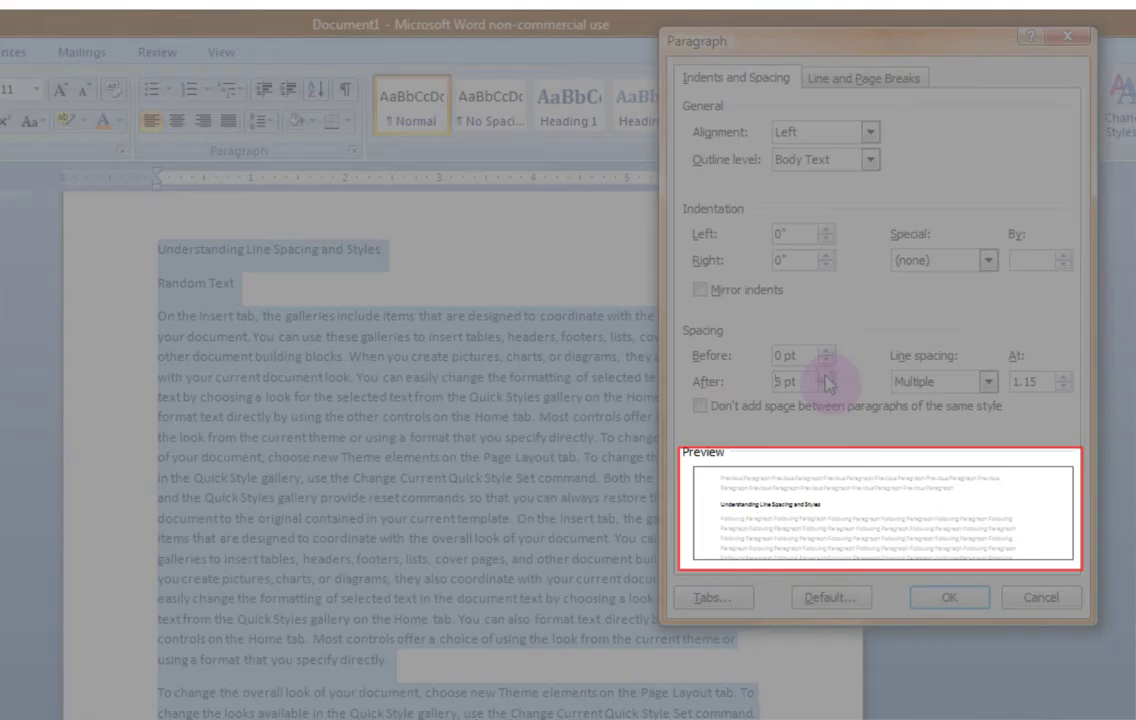
left_click(826, 376)
left_click(826, 376)
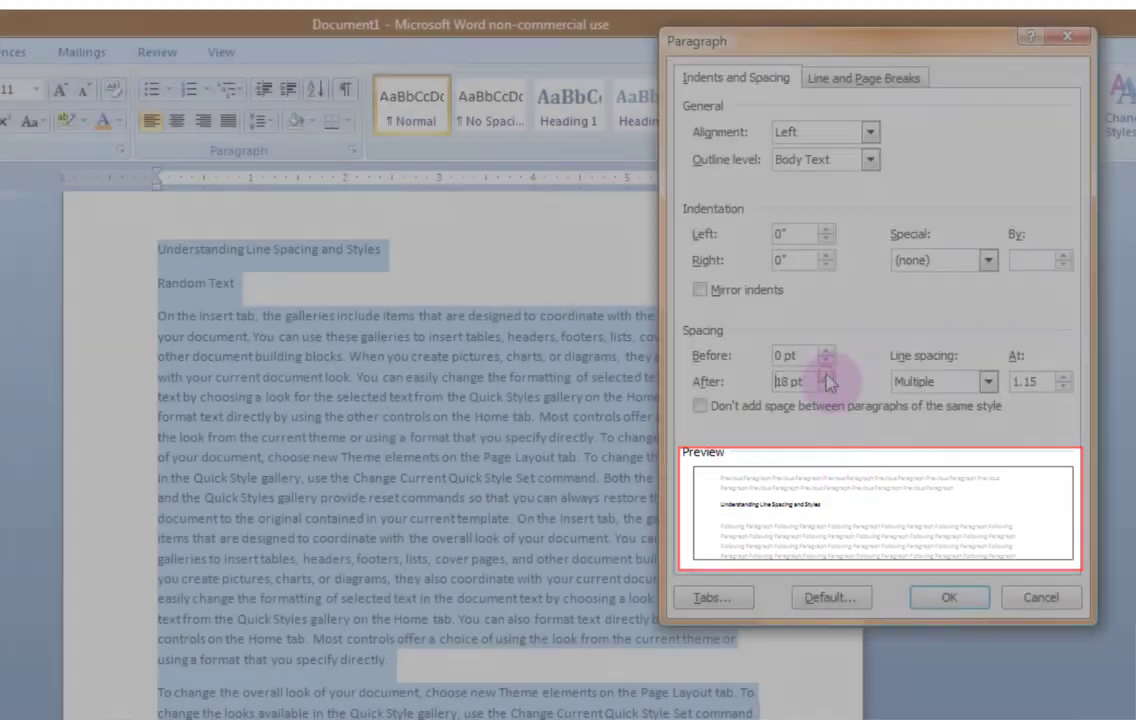
left_click(826, 376)
left_click(826, 376)
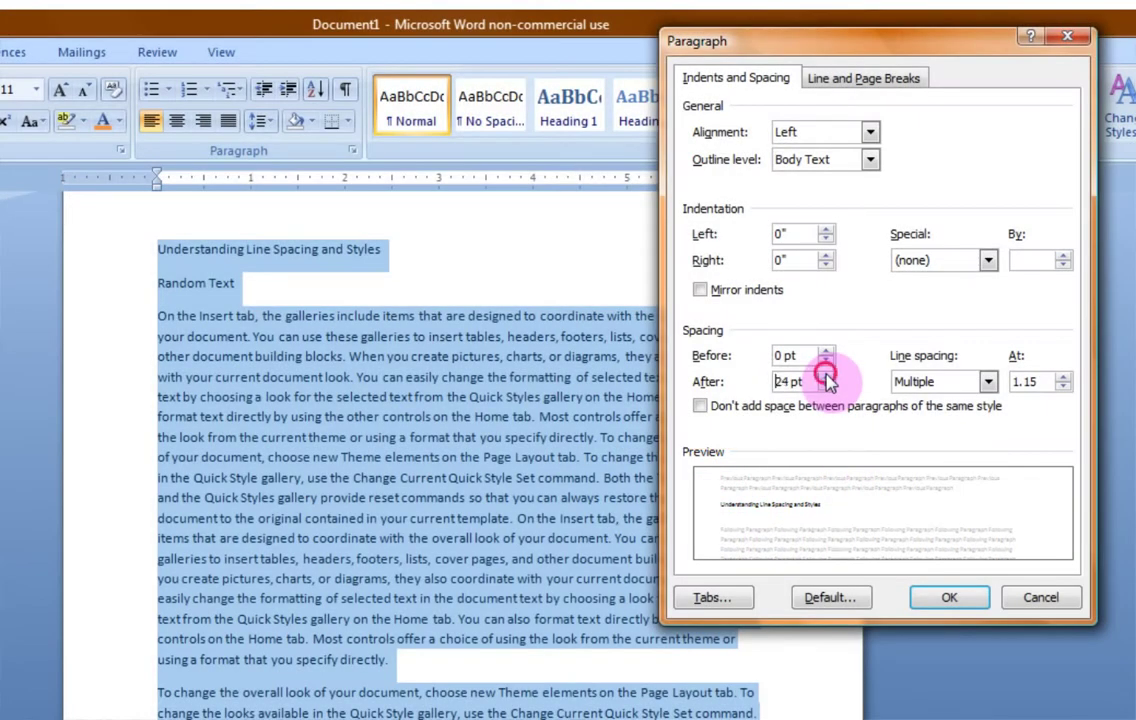
left_click(826, 376)
Bring Spacing After down to 0 pt, apply it, and deselect the text.
left_click(826, 386)
left_click(826, 386)
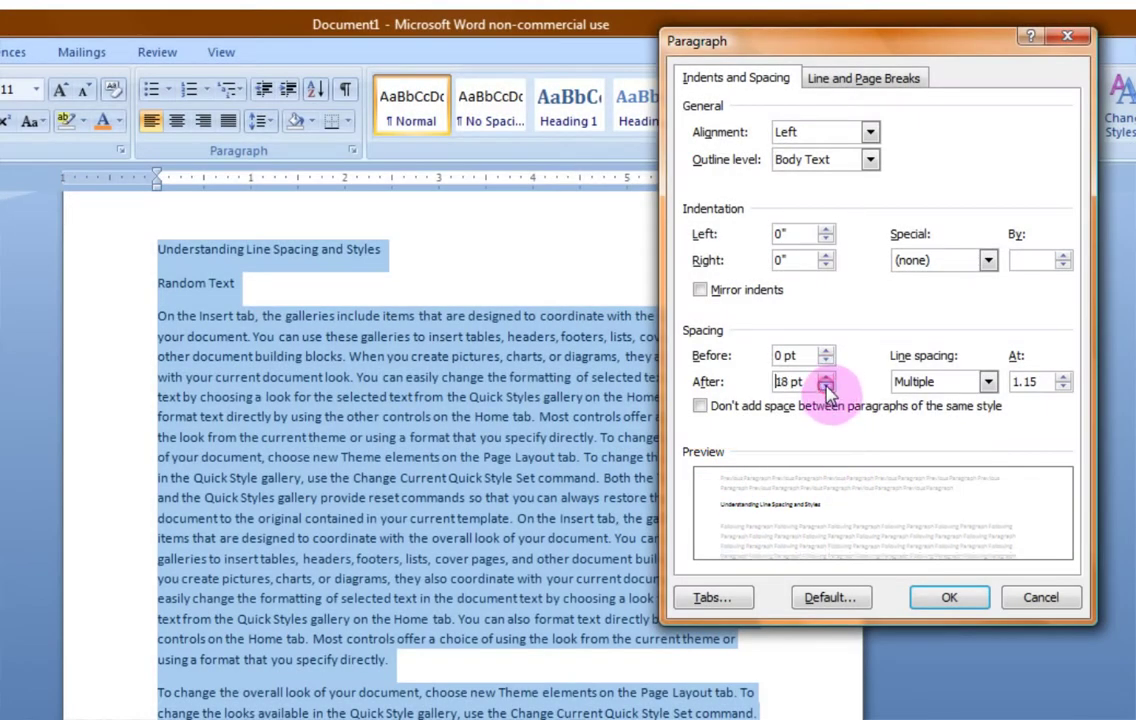
left_click(826, 386)
left_click(826, 386)
left_click(826, 386)
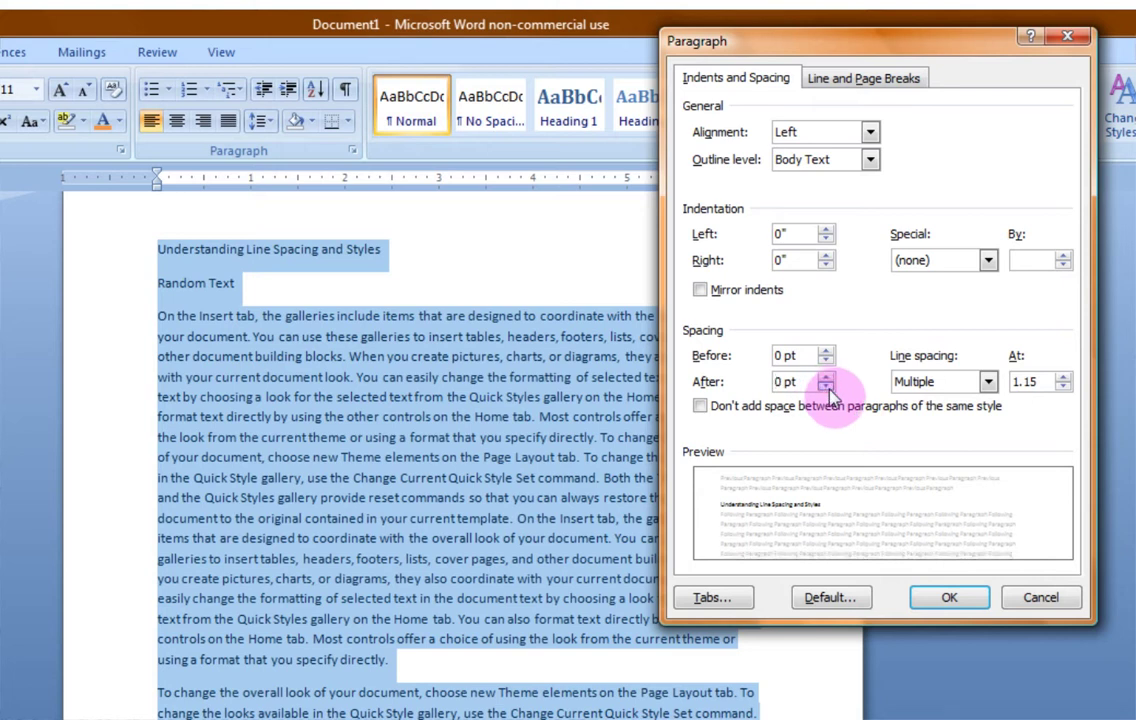
left_click(922, 592)
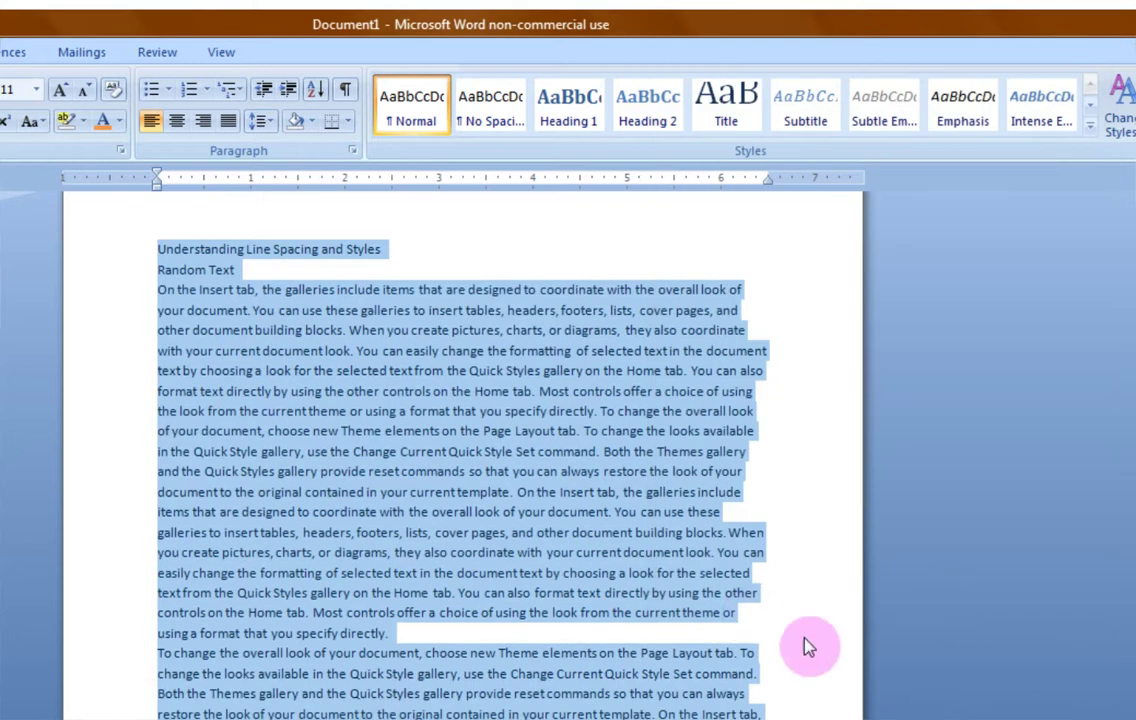
left_click(804, 644)
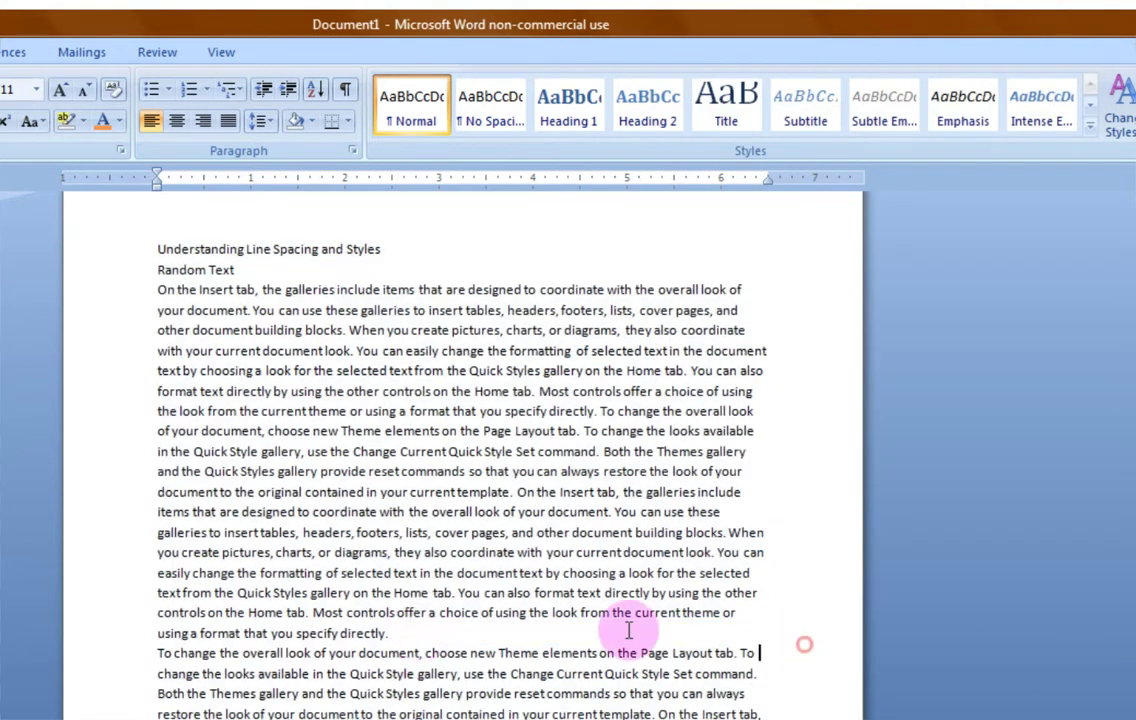
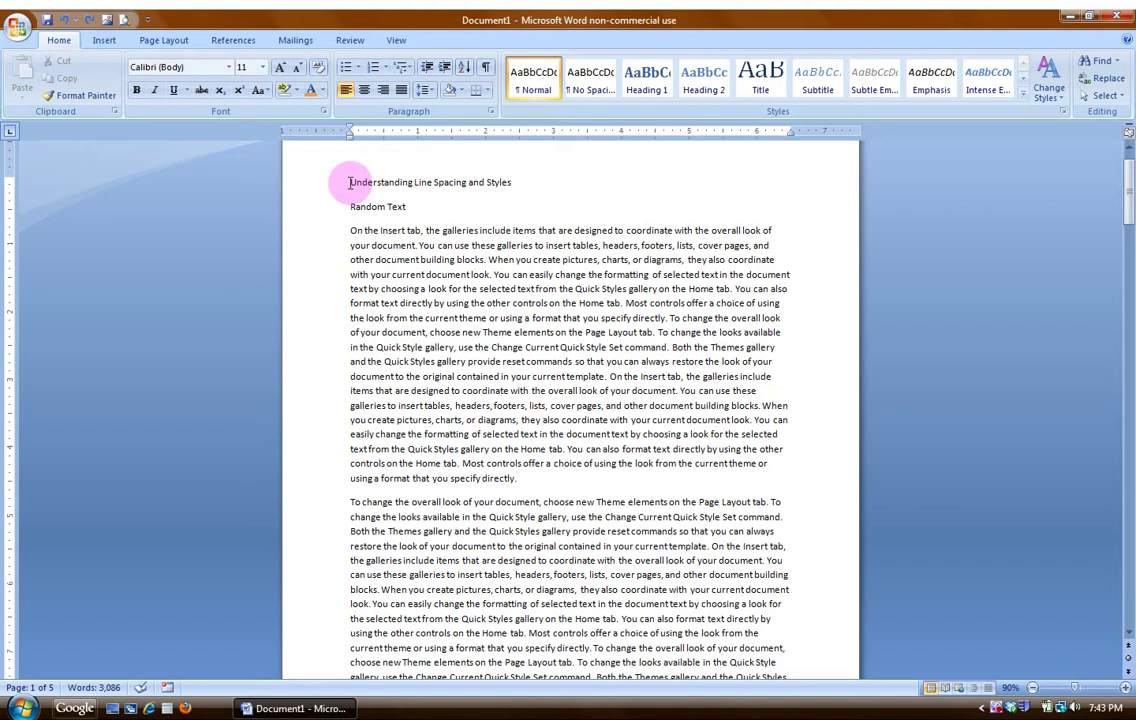
Apply the Title style to the first line, 'Understanding Line Spacing and Styles'.
left_click_drag(349, 183, 521, 190)
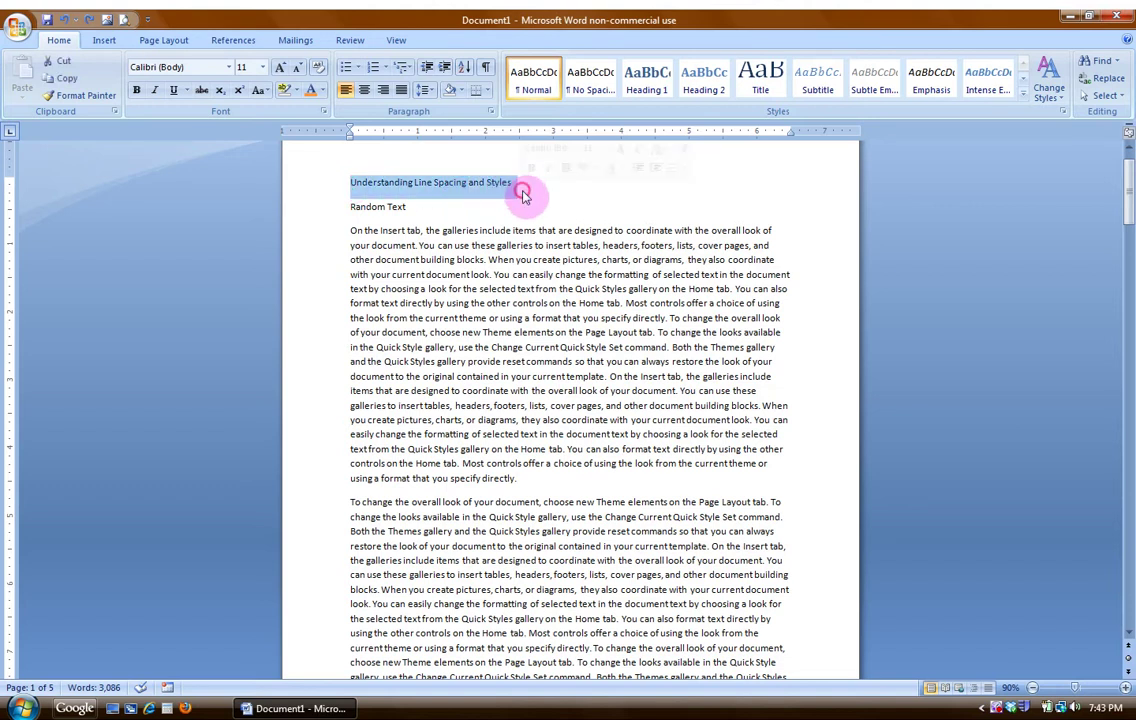
left_click(768, 78)
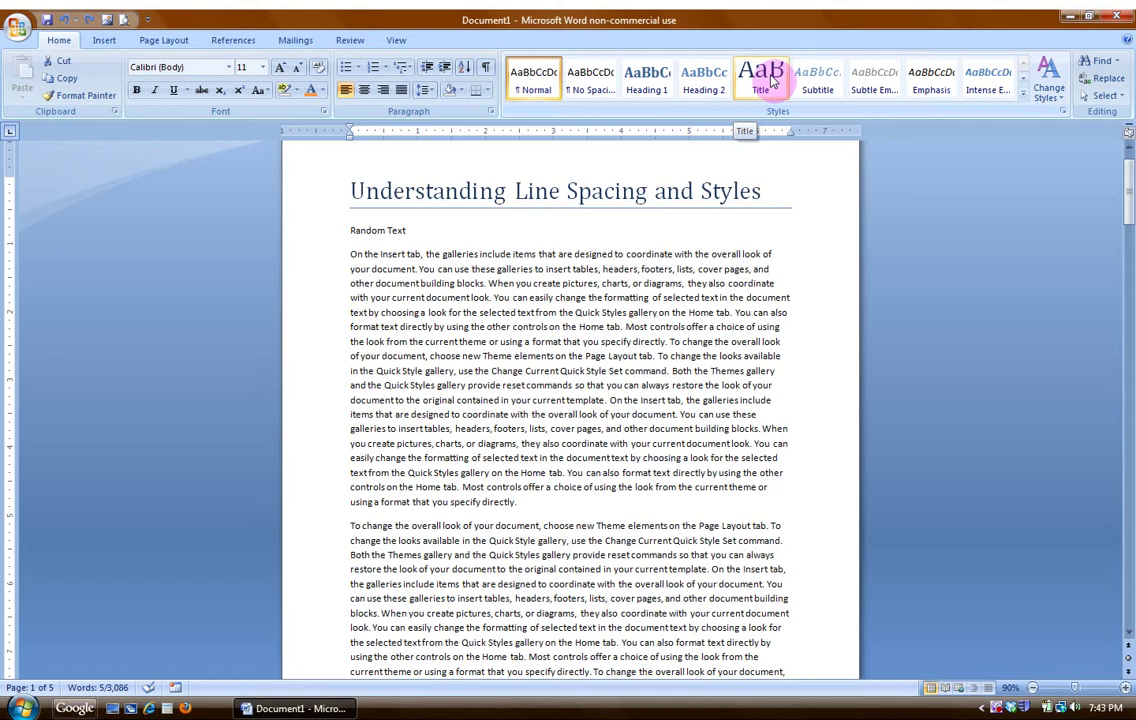
left_click(771, 80)
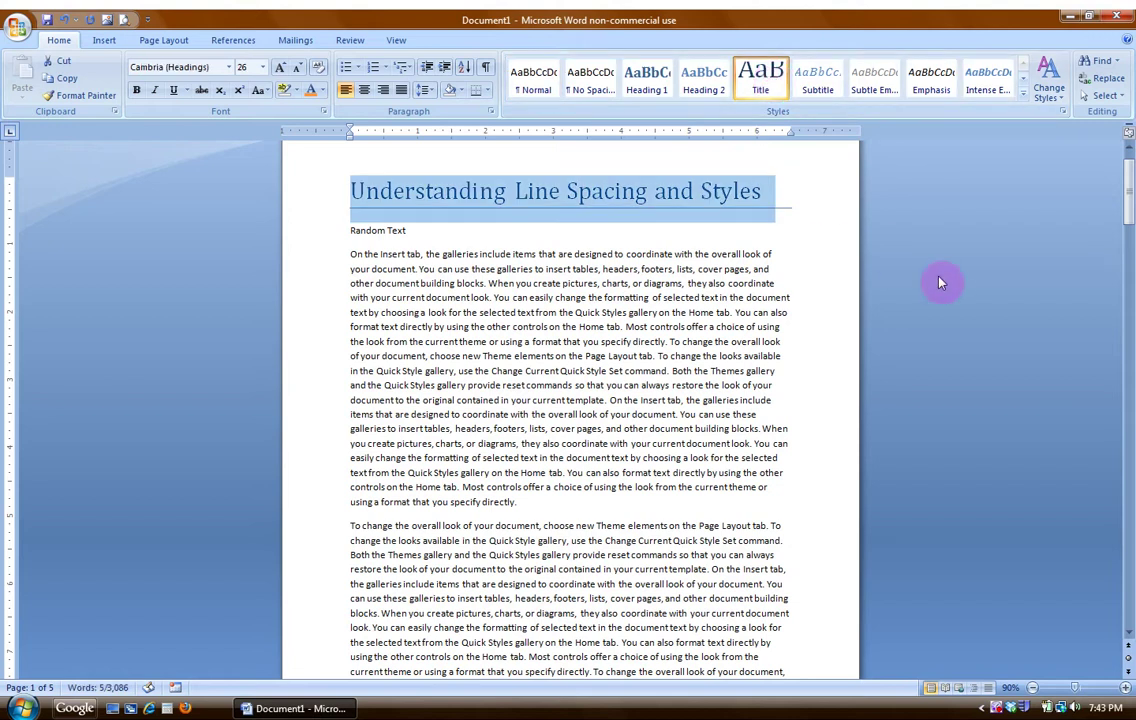
left_click(827, 263)
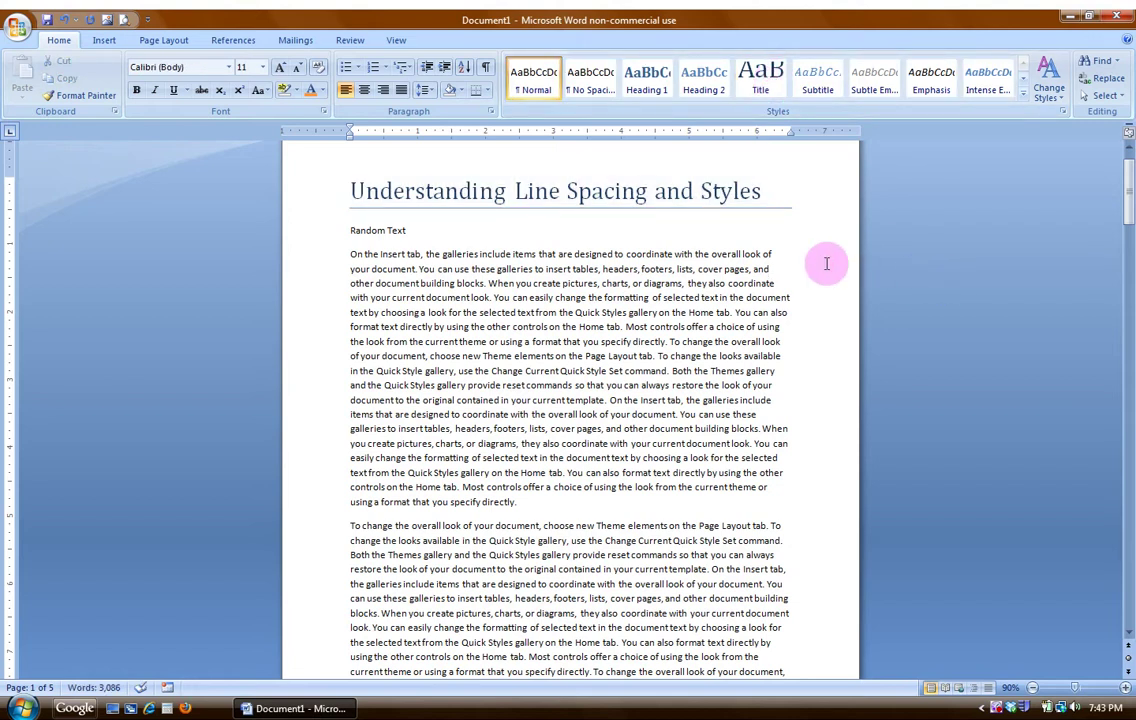
Switch the document's style set to Modern.
left_click(1062, 100)
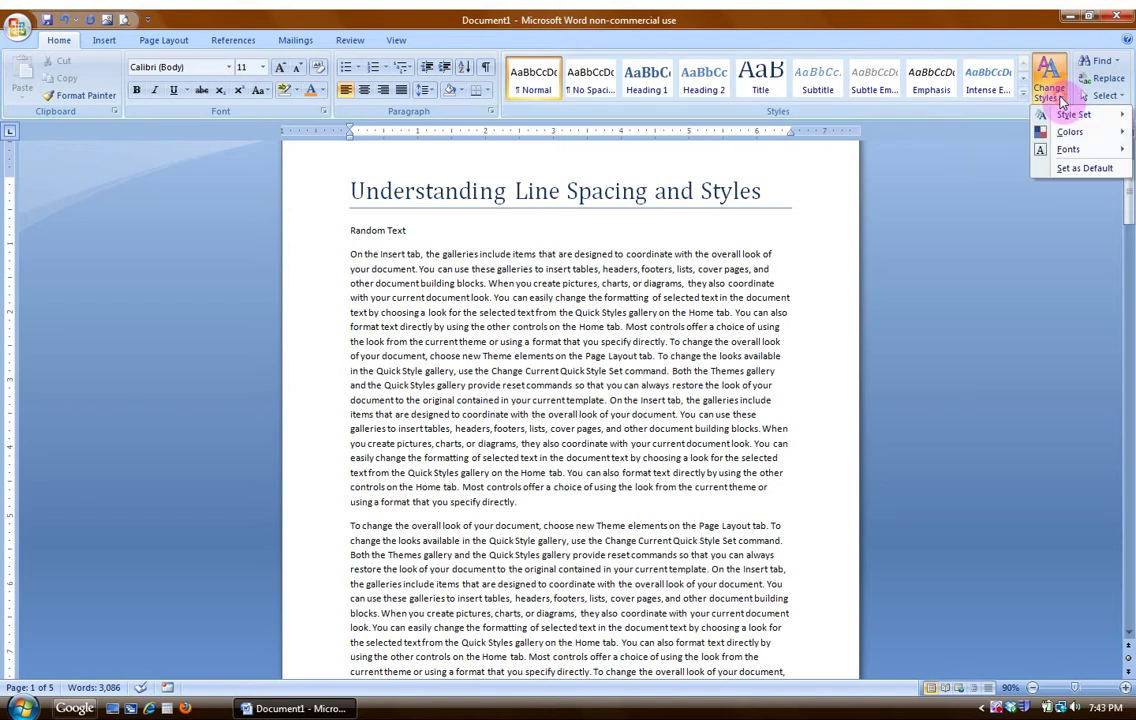
mouse_move(1065, 120)
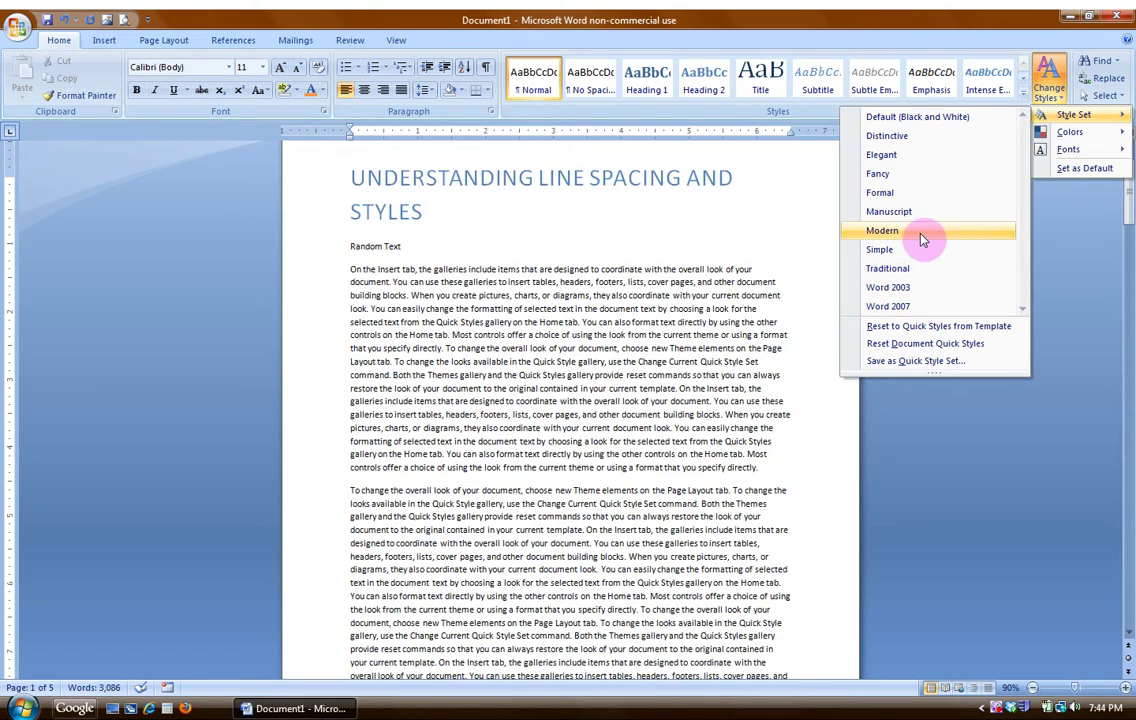
left_click(922, 239)
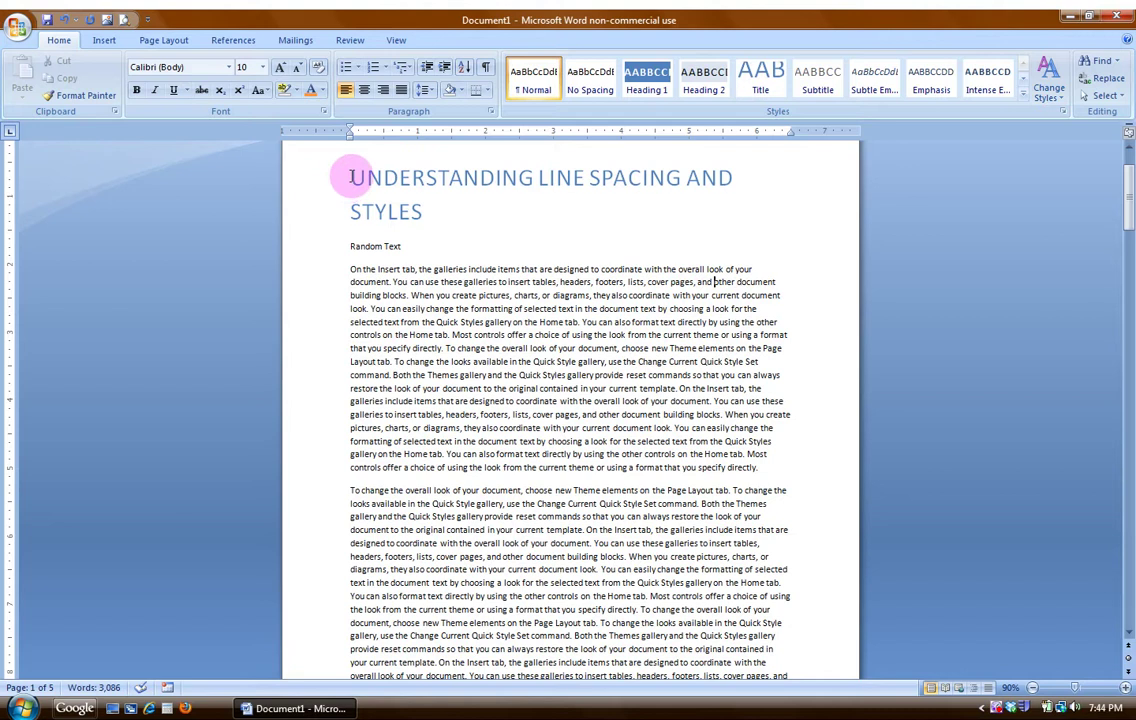
Shrink the title font from 26 to 24 pt so it fits on one line.
left_click_drag(349, 177, 431, 223)
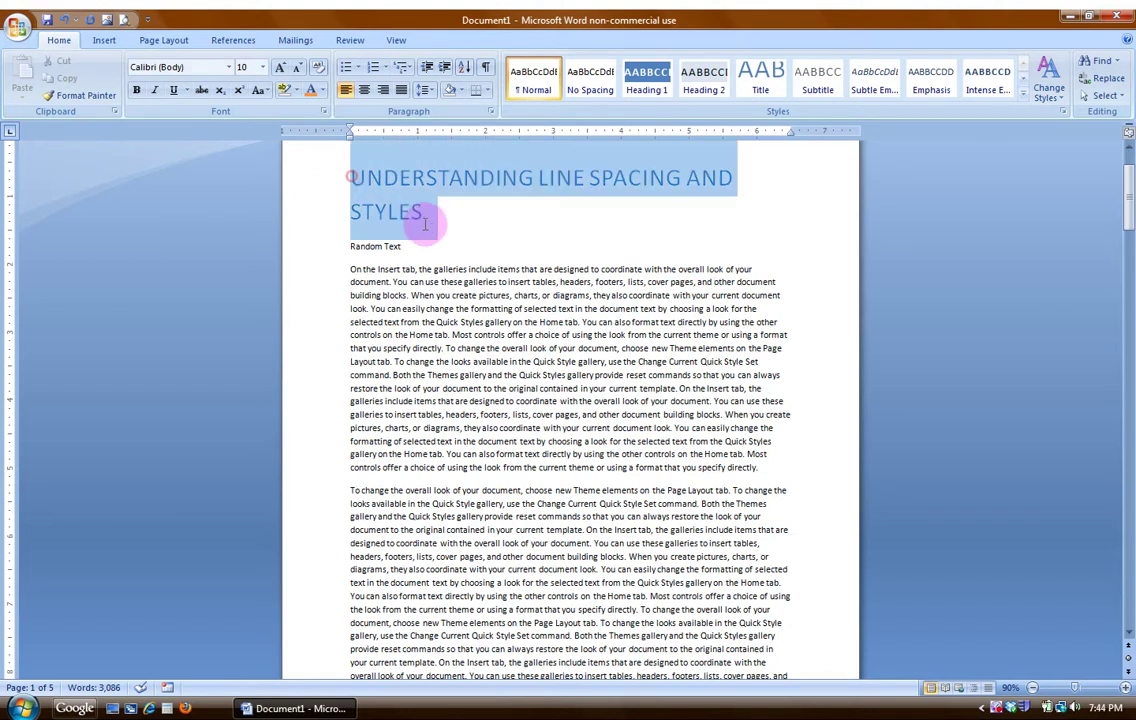
left_click(297, 73)
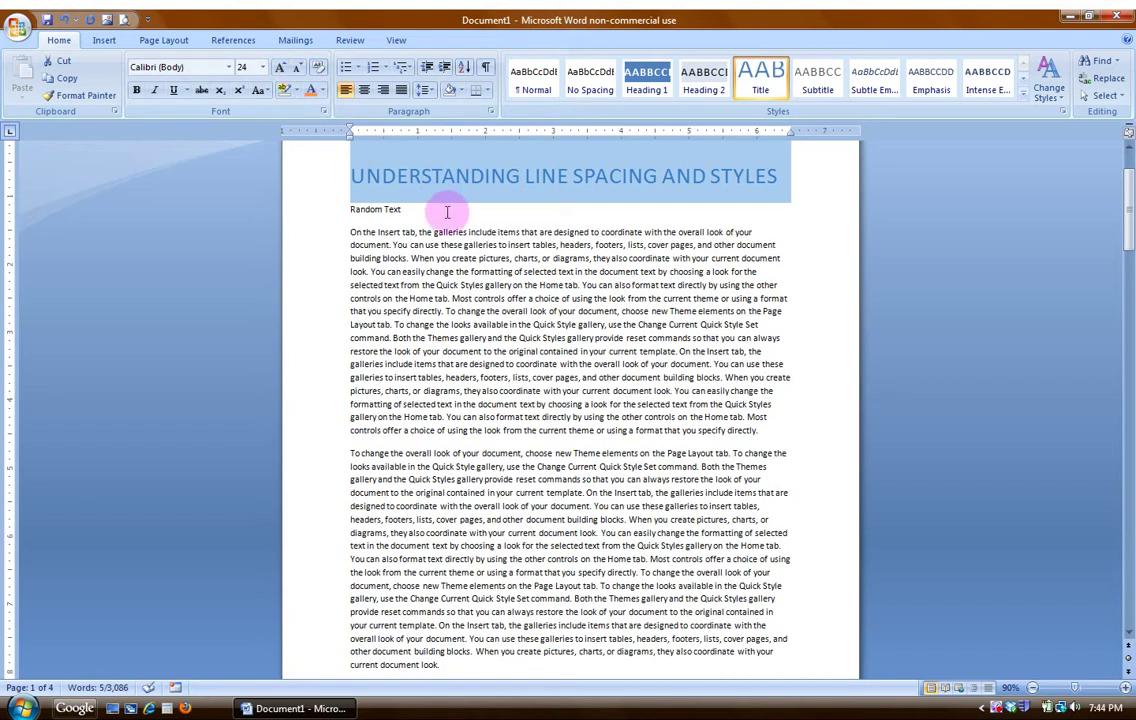
left_click(425, 212)
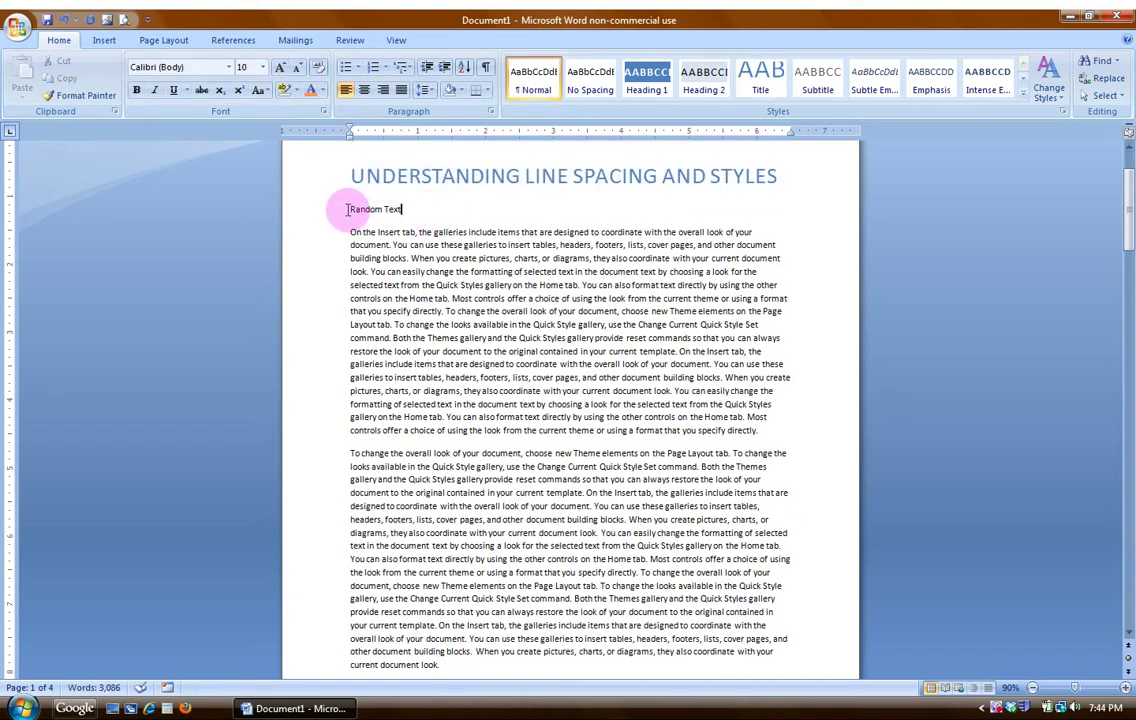
Format the 'Random Text' line as Heading 1.
left_click_drag(347, 209, 395, 210)
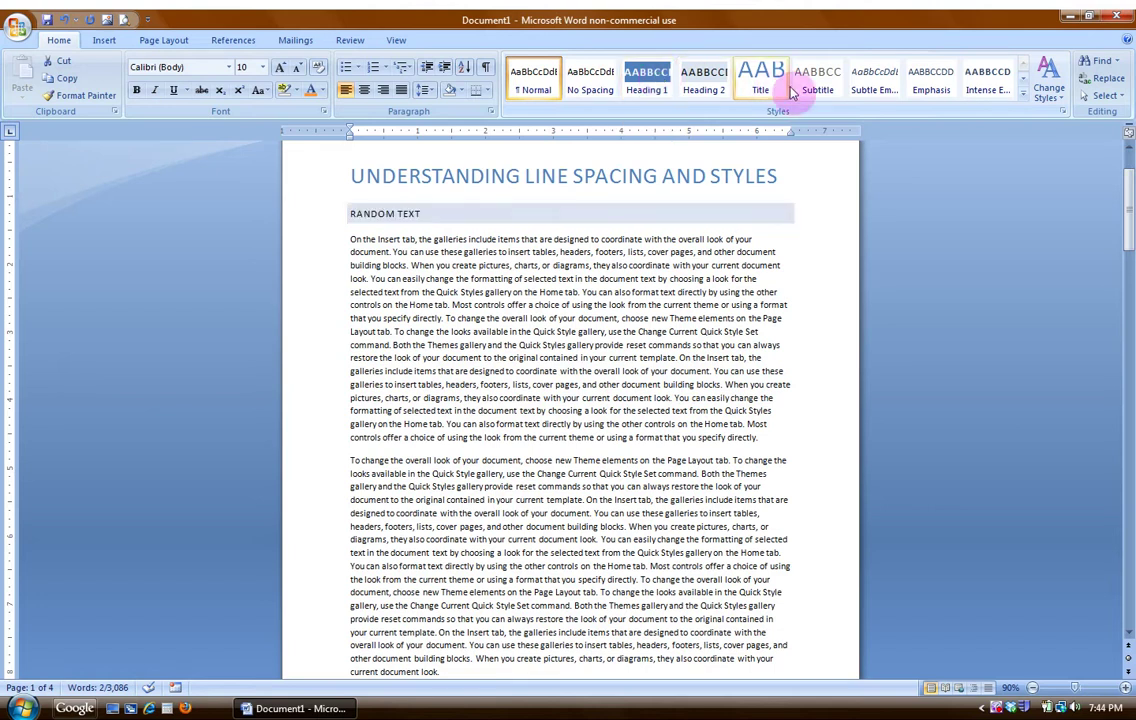
left_click(648, 86)
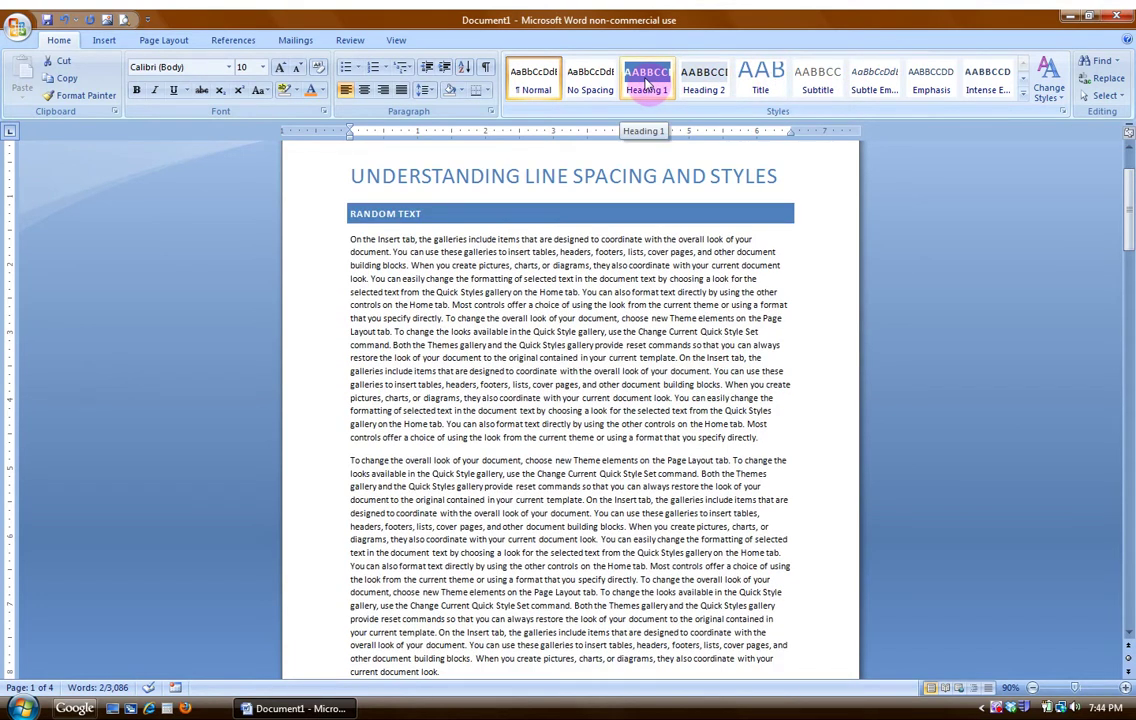
left_click(648, 86)
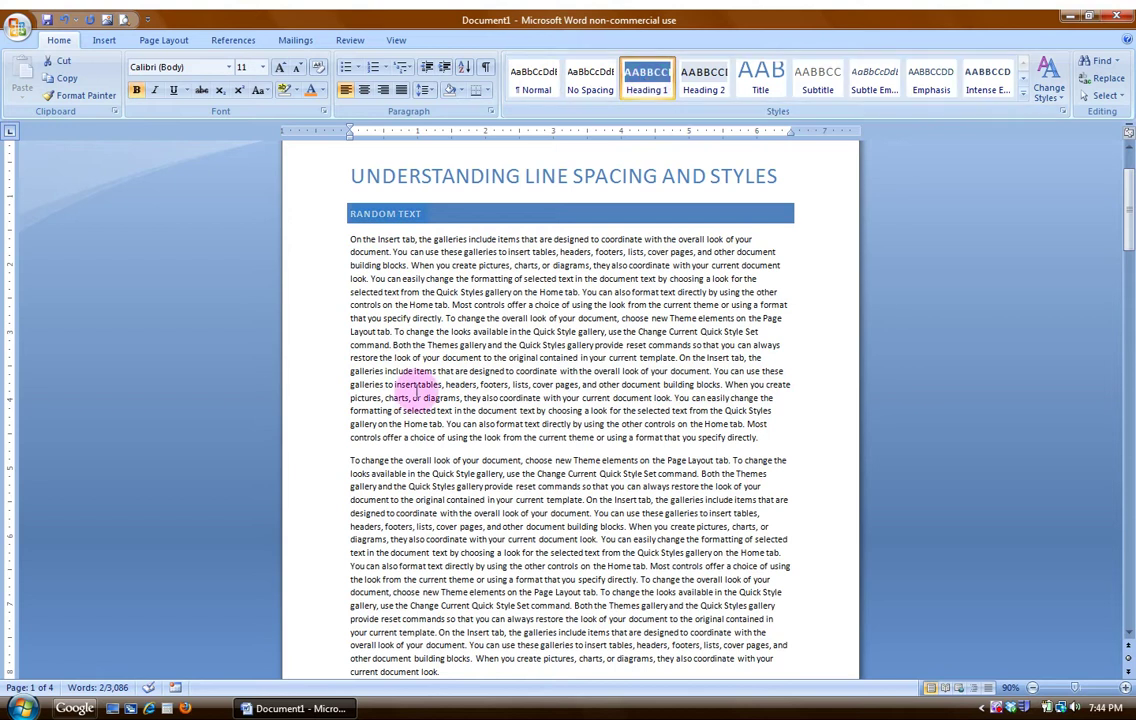
Add a 'More Random Text' line after the first paragraph, styled as Heading 2.
left_click(760, 437)
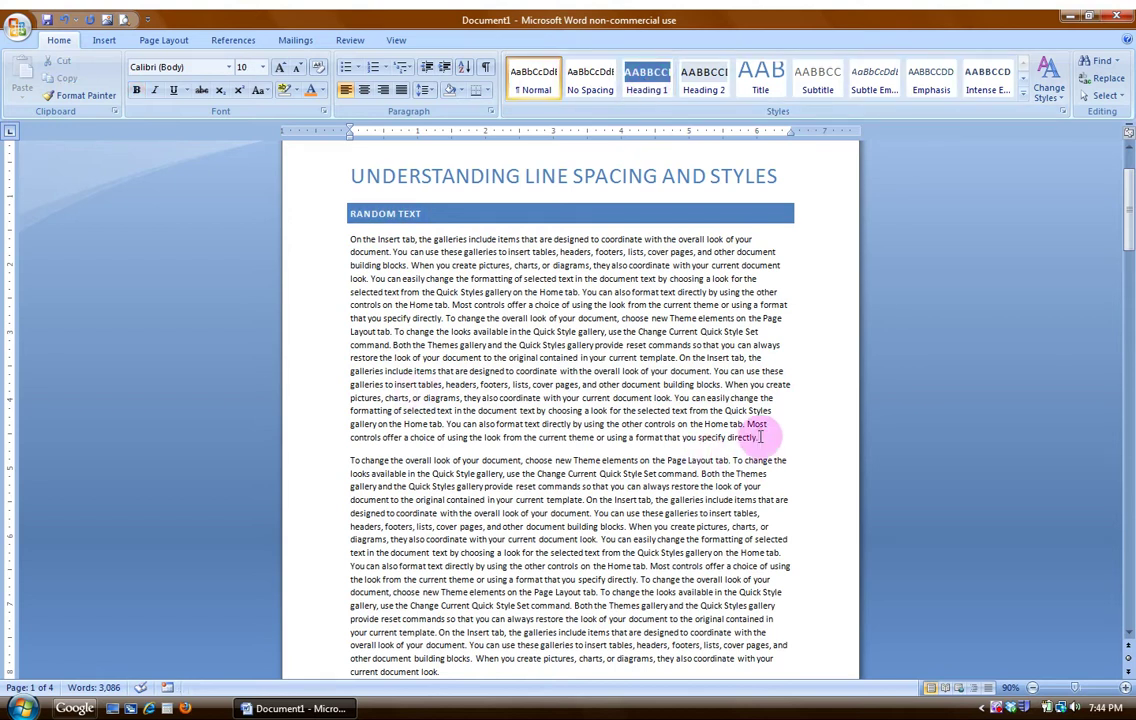
key("Return")
type("Mor")
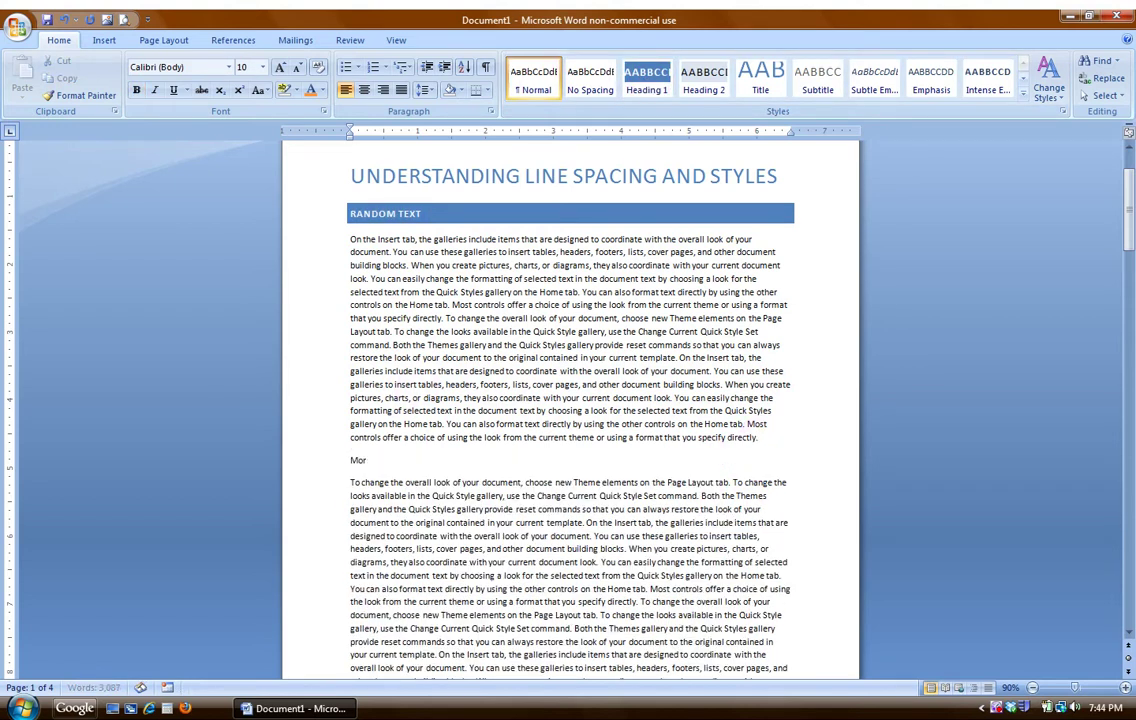
type("e Random T")
key("ctrl+shift+Left")
key("ctrl+shift+Left")
key("ctrl+shift+Left")
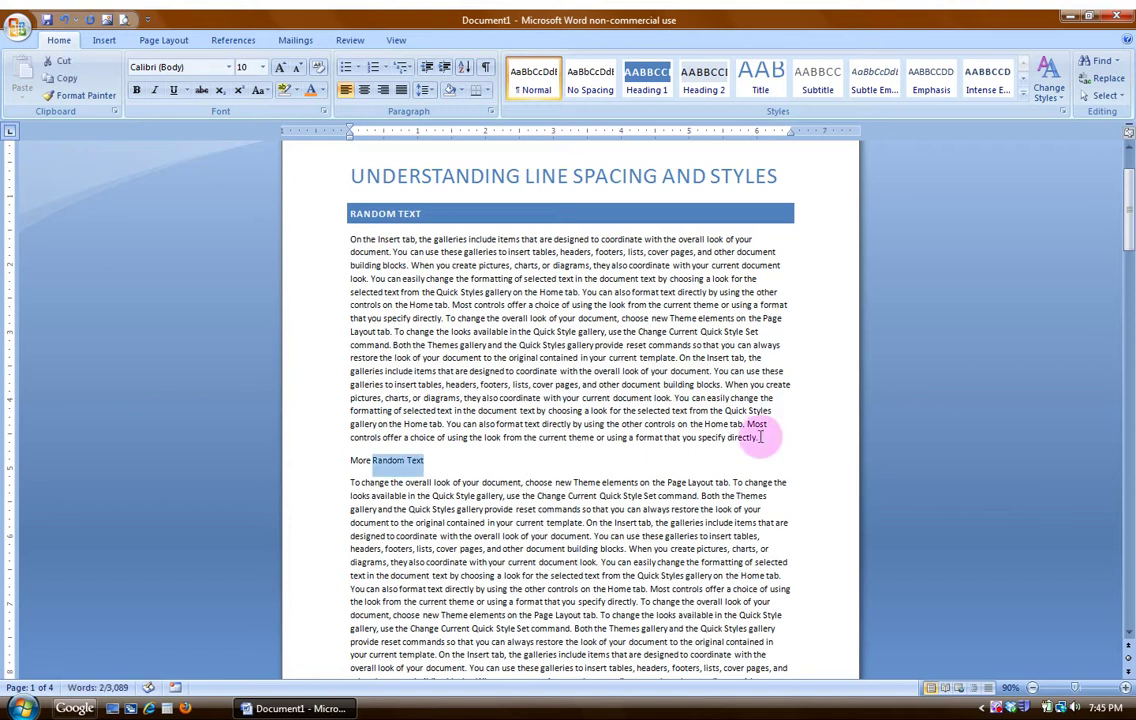
left_click(716, 82)
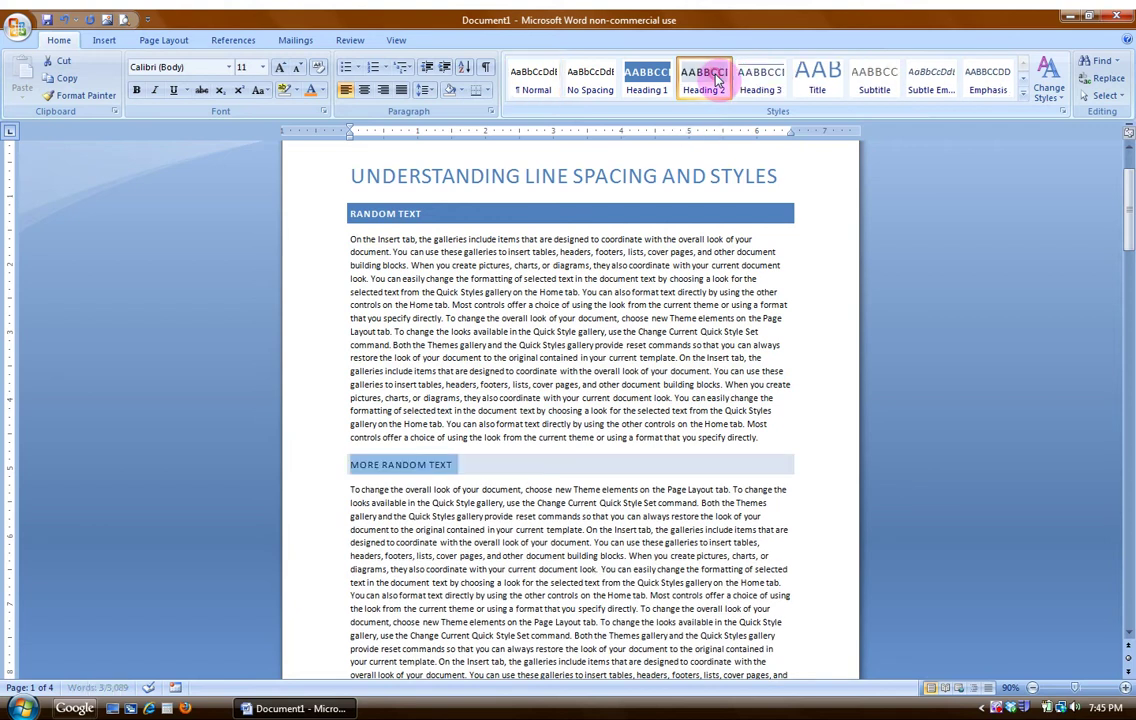
left_click(829, 520)
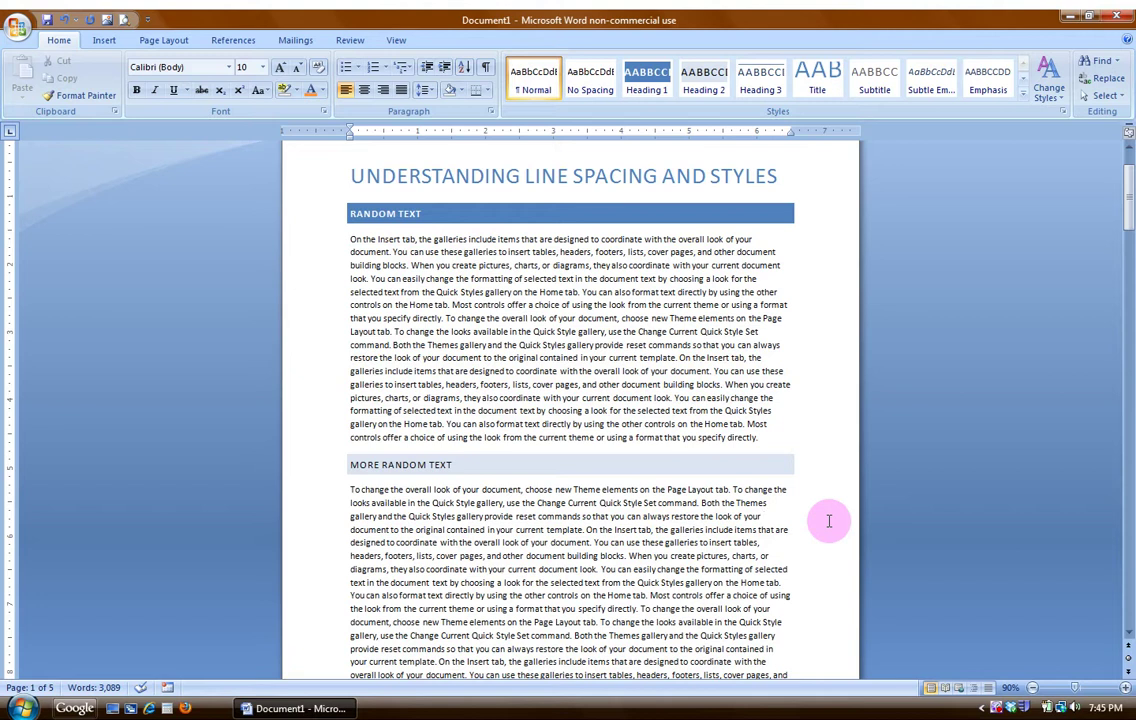
left_click(829, 521)
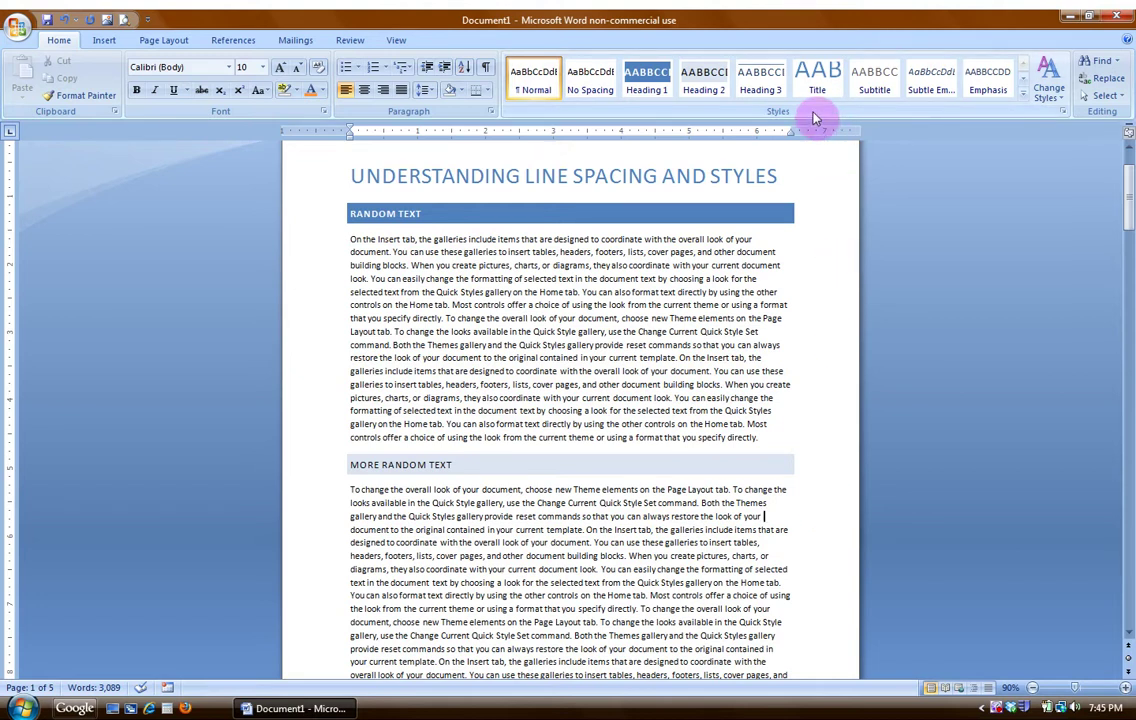
left_click(1023, 97)
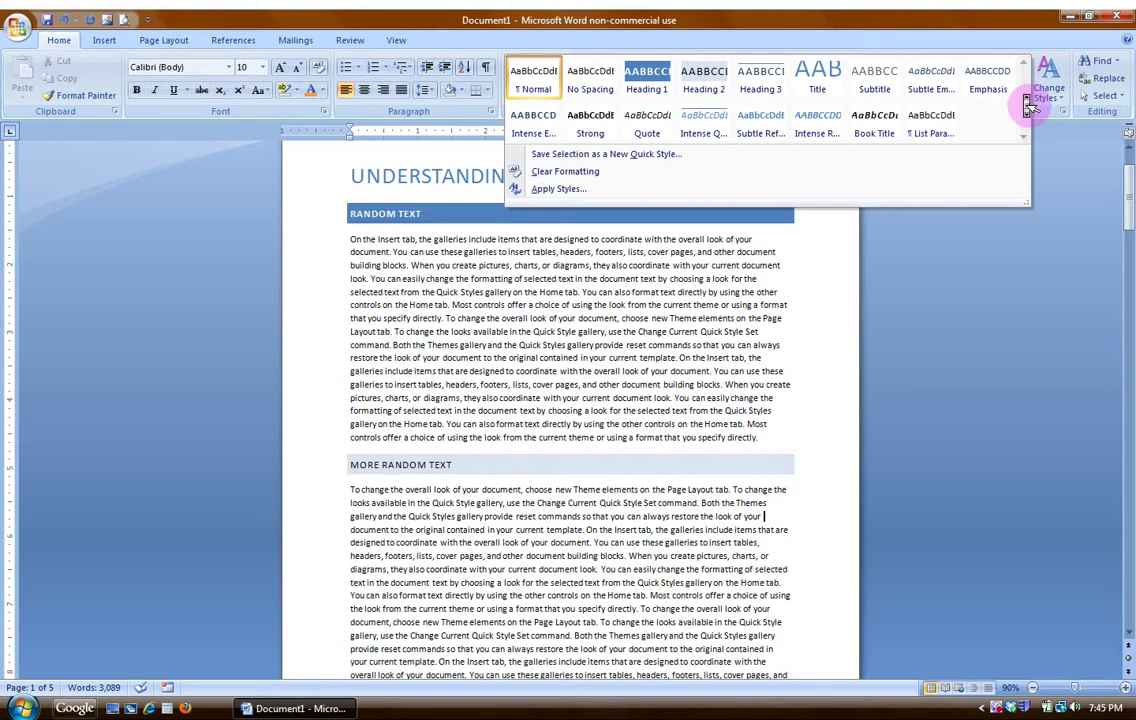
left_click(1025, 290)
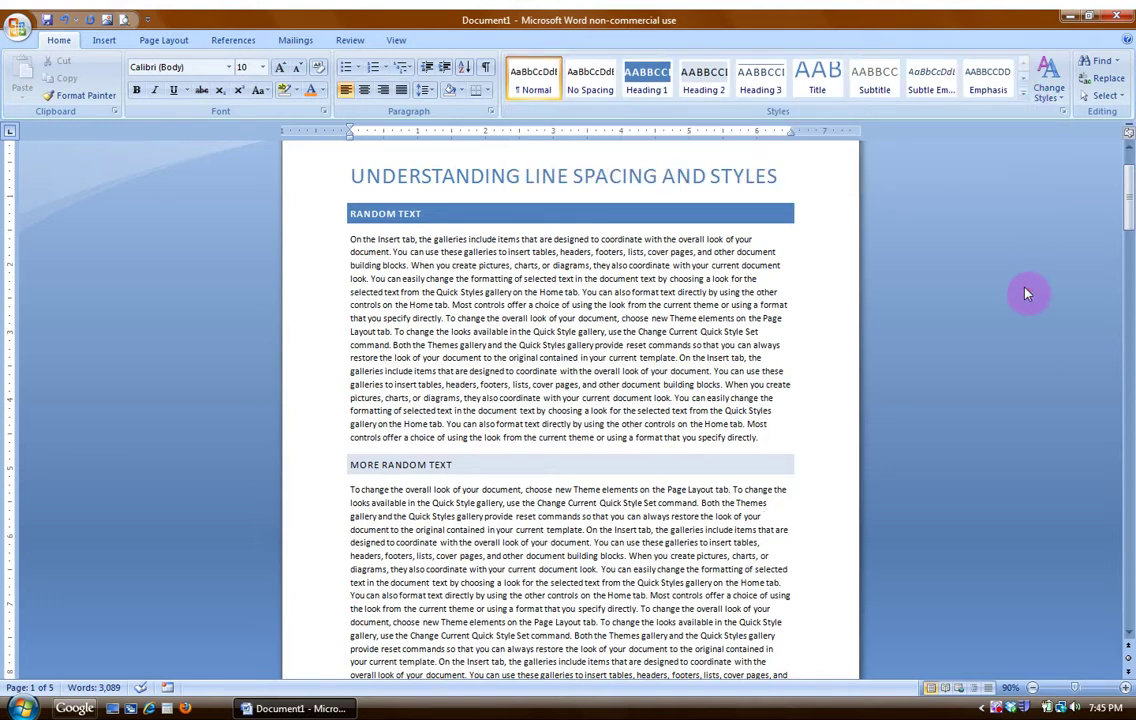